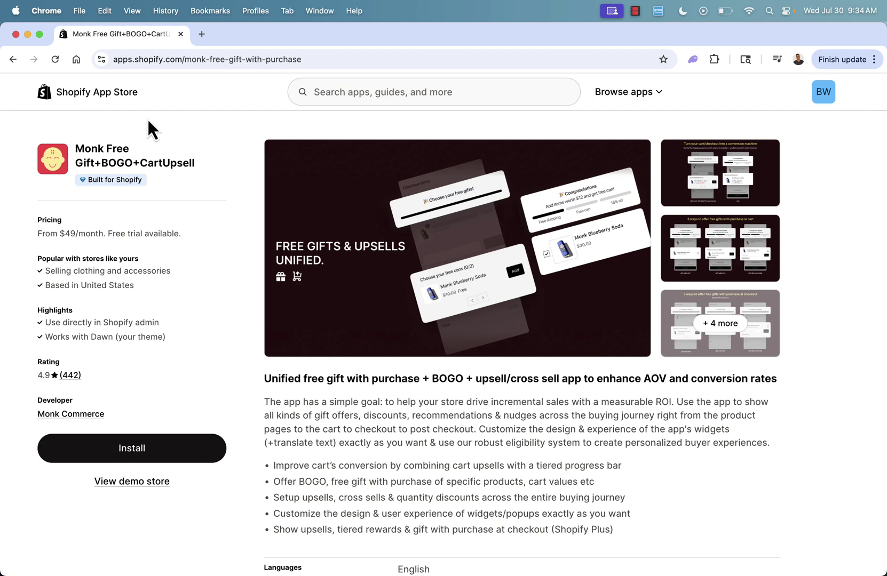
Highlight the app's tagline, then enlarge the 'FREE GIFTS & UPSELLS UNIFIED' screenshot in the gallery viewer.
{"action": "mouse_move", "coordinate": [96, 174]}
{"action": "triple_click", "coordinate": [271, 381]}
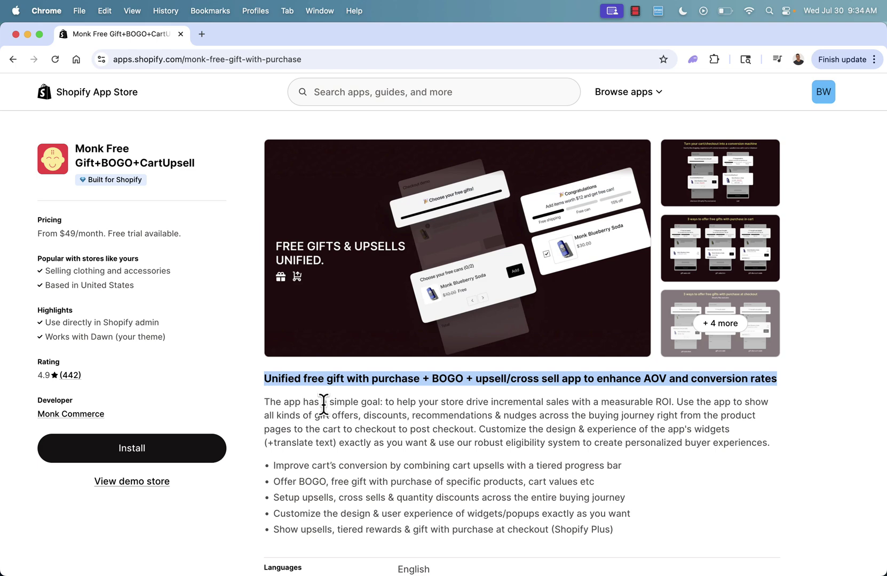
{"action": "left_click", "coordinate": [349, 457]}
{"action": "left_click", "coordinate": [416, 236]}
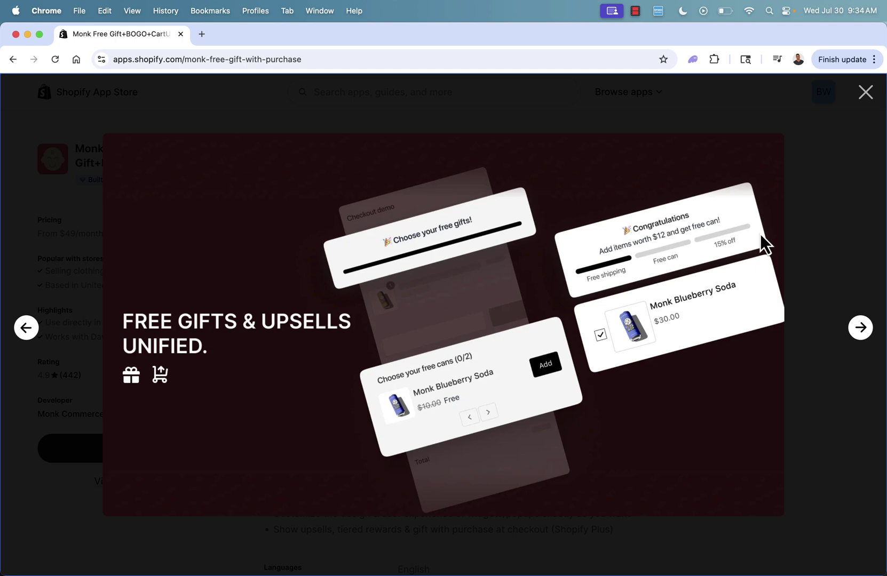
Step through all six feature screenshots back to the first, then close the gallery viewer.
{"action": "key", "text": "Right"}
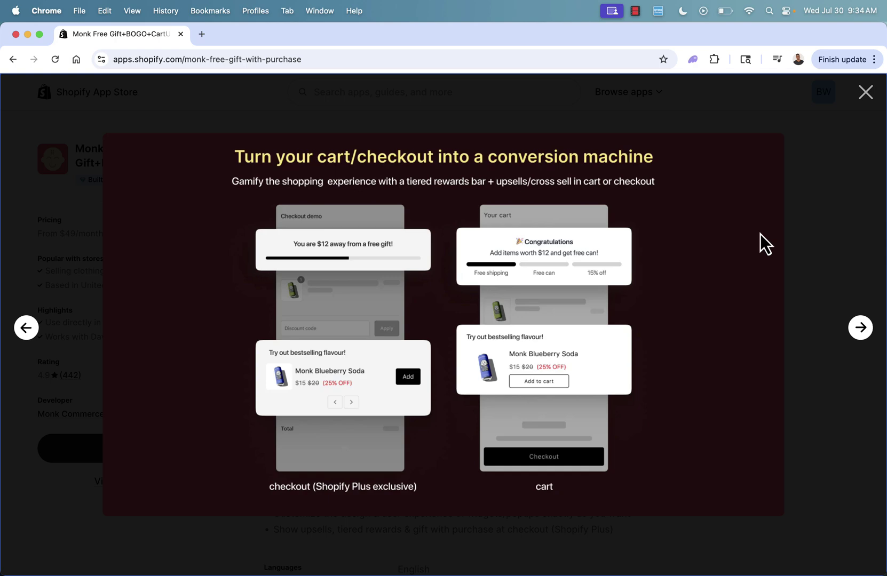
{"action": "key", "text": "Right"}
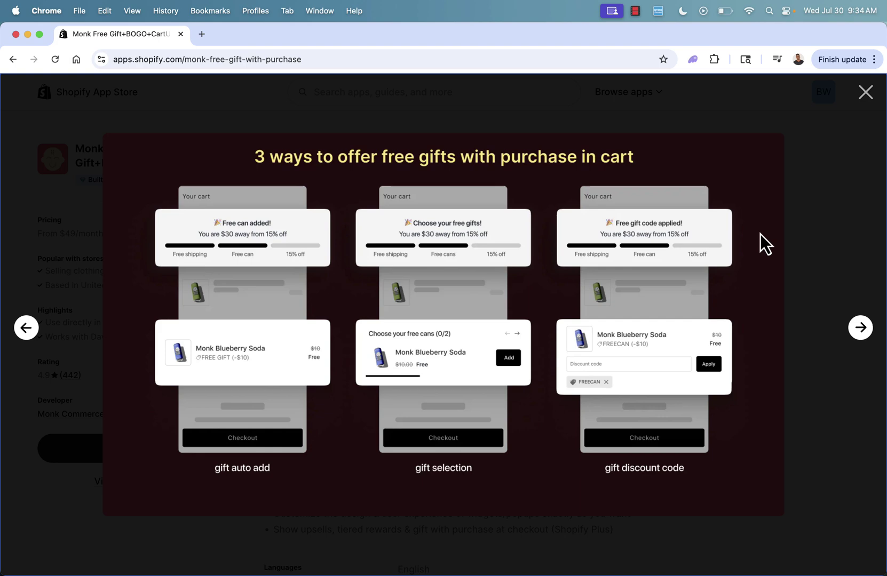
{"action": "key", "text": "Right"}
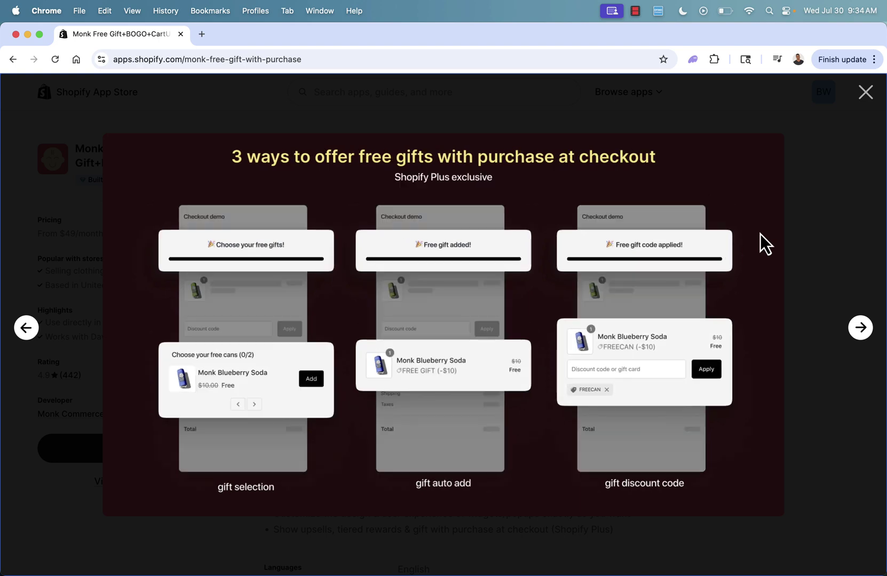
{"action": "key", "text": "Right"}
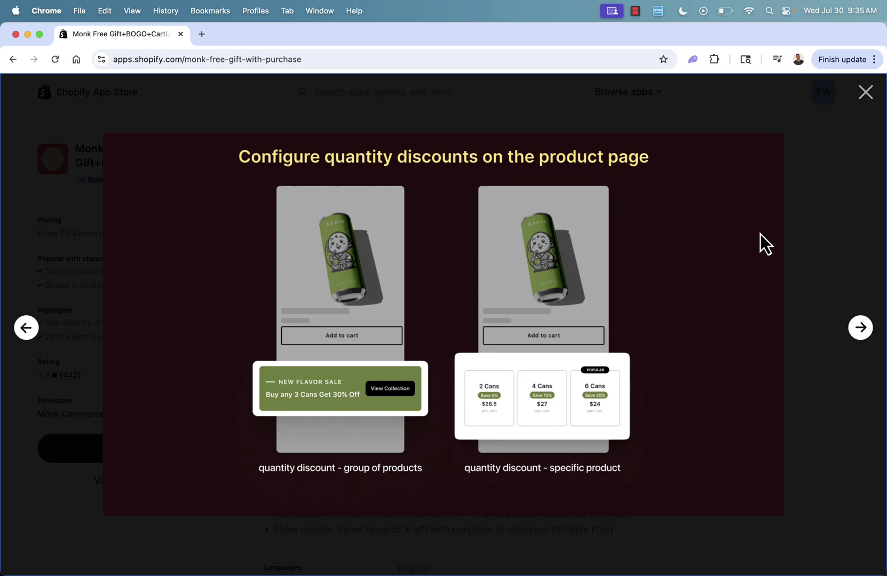
{"action": "key", "text": "Right"}
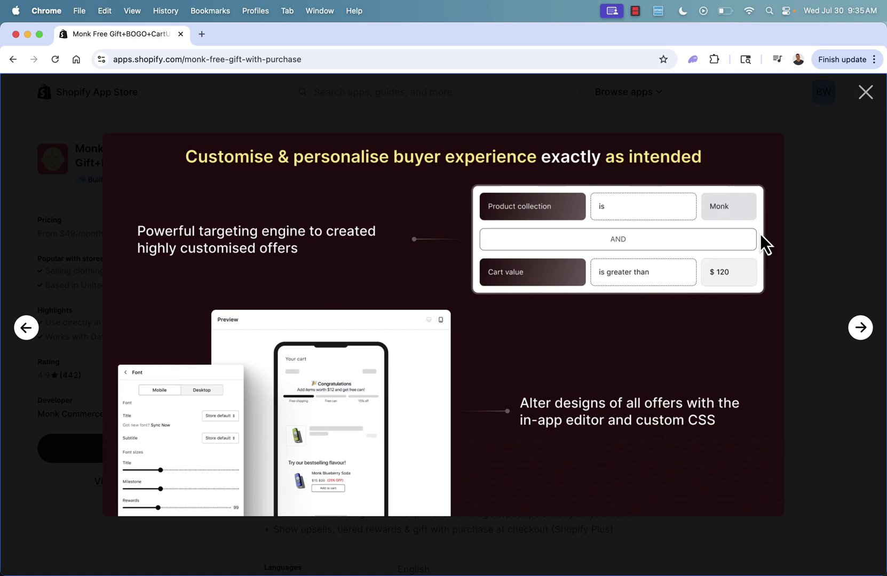
{"action": "key", "text": "Right"}
{"action": "key", "text": "Escape"}
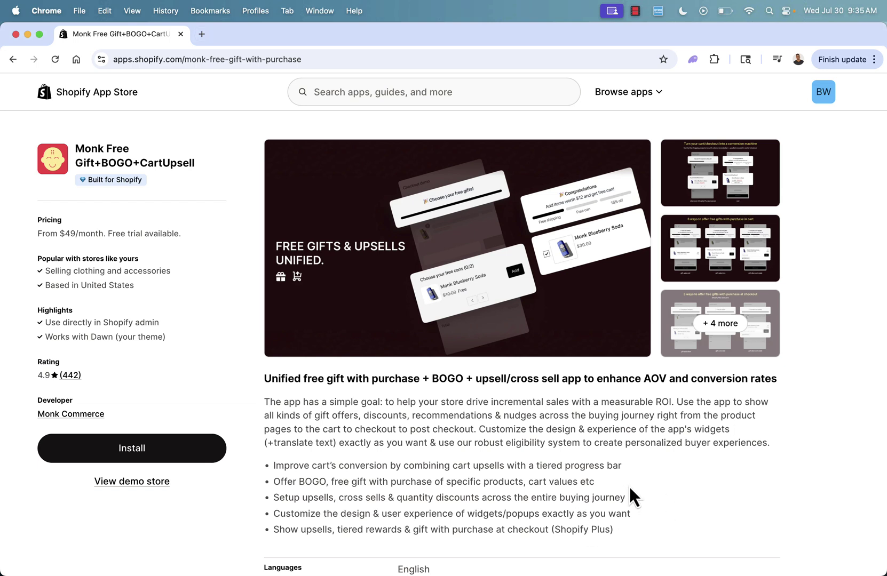
Scroll the Monk listing down and back up to review it.
{"action": "scroll", "coordinate": [628, 485], "scroll_direction": "down", "scroll_amount": 1}
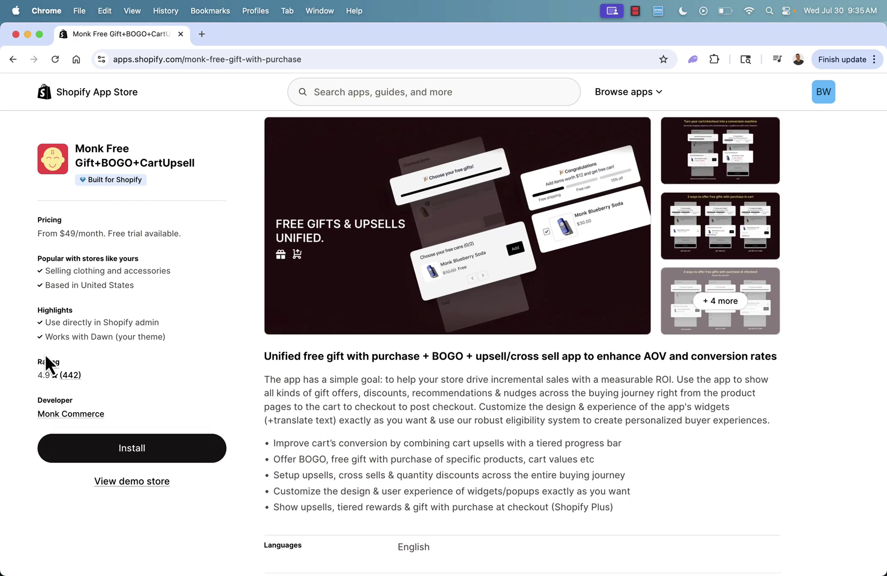
{"action": "scroll", "coordinate": [420, 443], "scroll_direction": "up", "scroll_amount": 1}
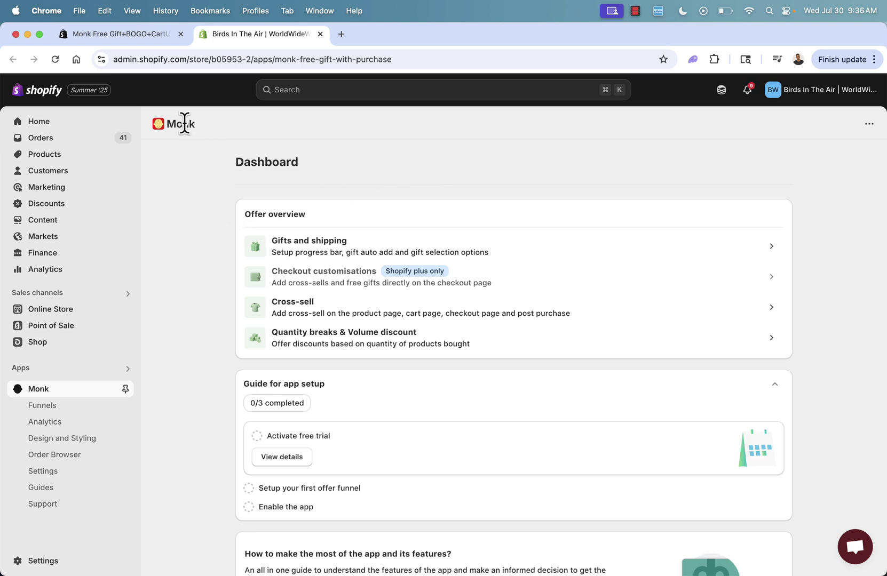
{"action": "scroll", "coordinate": [218, 229], "scroll_direction": "down", "scroll_amount": 1}
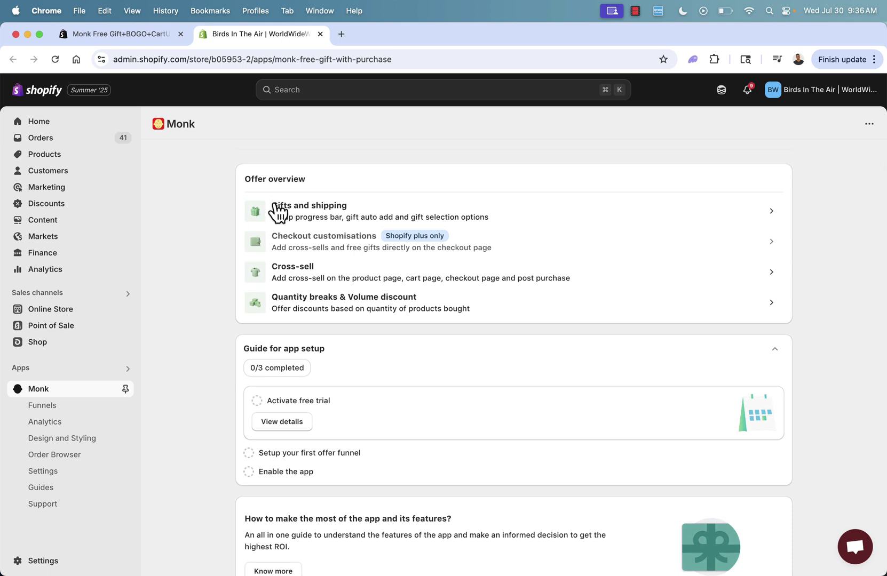
{"action": "scroll", "coordinate": [272, 256], "scroll_direction": "down", "scroll_amount": 2}
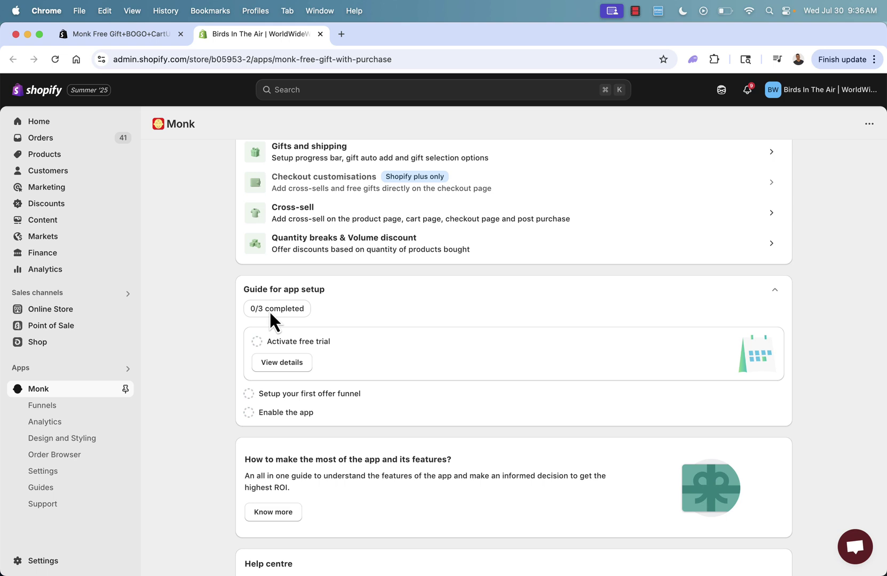
{"action": "scroll", "coordinate": [268, 320], "scroll_direction": "down", "scroll_amount": 2}
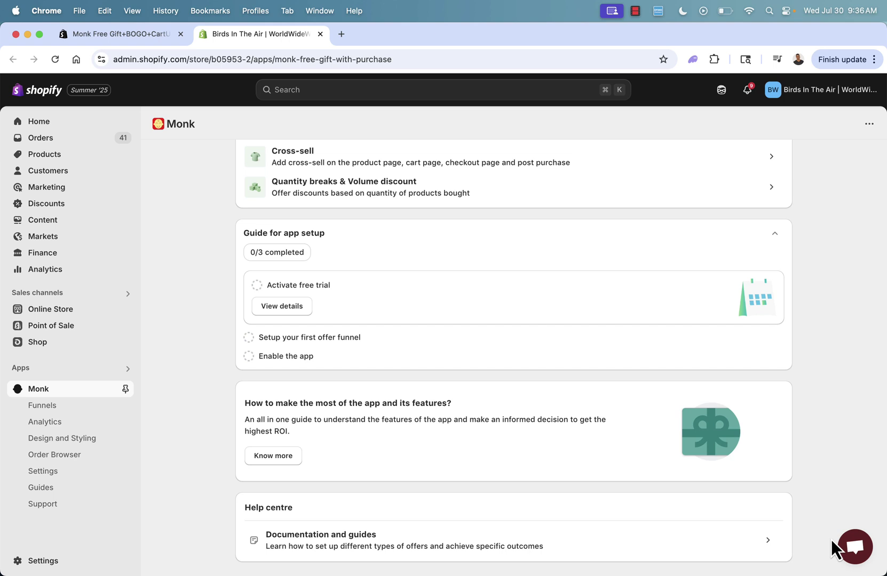
{"action": "scroll", "coordinate": [668, 376], "scroll_direction": "up", "scroll_amount": 5}
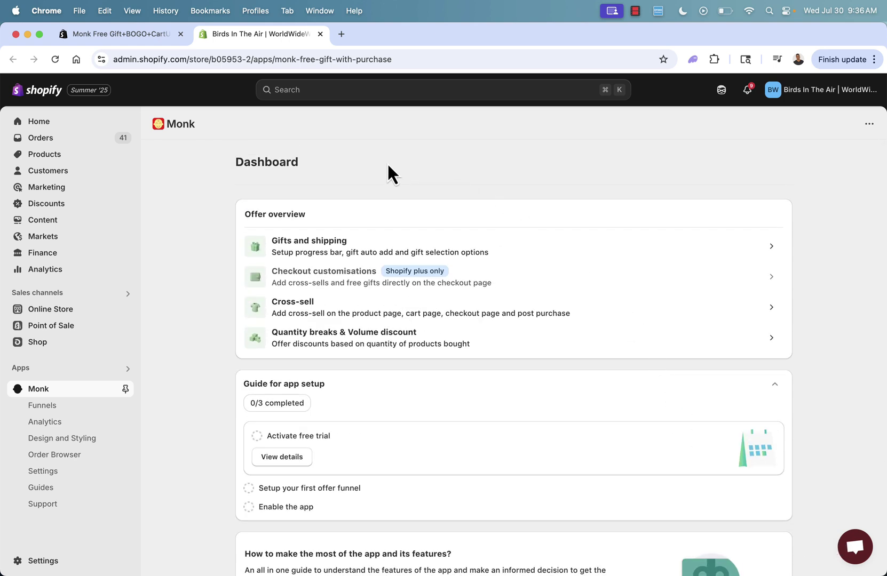
{"action": "scroll", "coordinate": [387, 162], "scroll_direction": "down", "scroll_amount": 1}
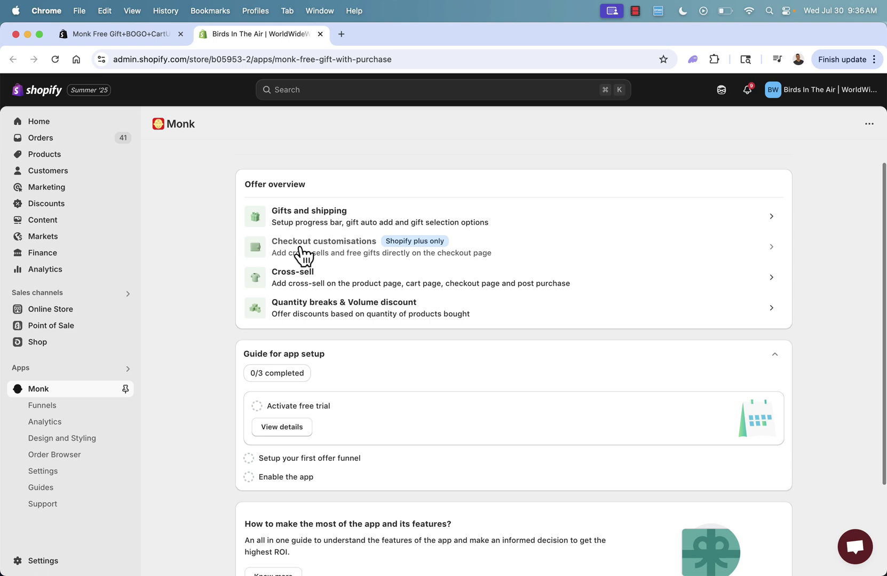
Start Monk's 7-day free trial and approve the subscription charge.
{"action": "left_click", "coordinate": [283, 427]}
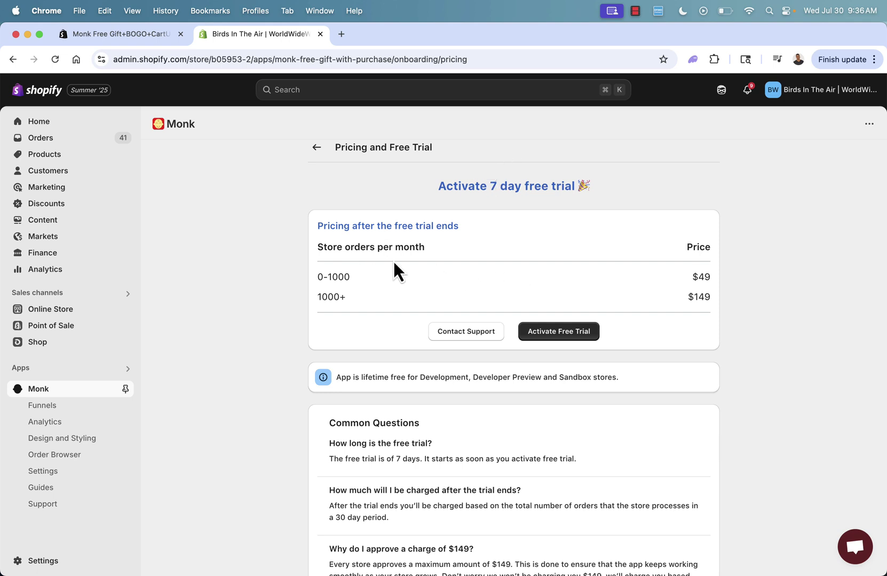
{"action": "left_click", "coordinate": [549, 330]}
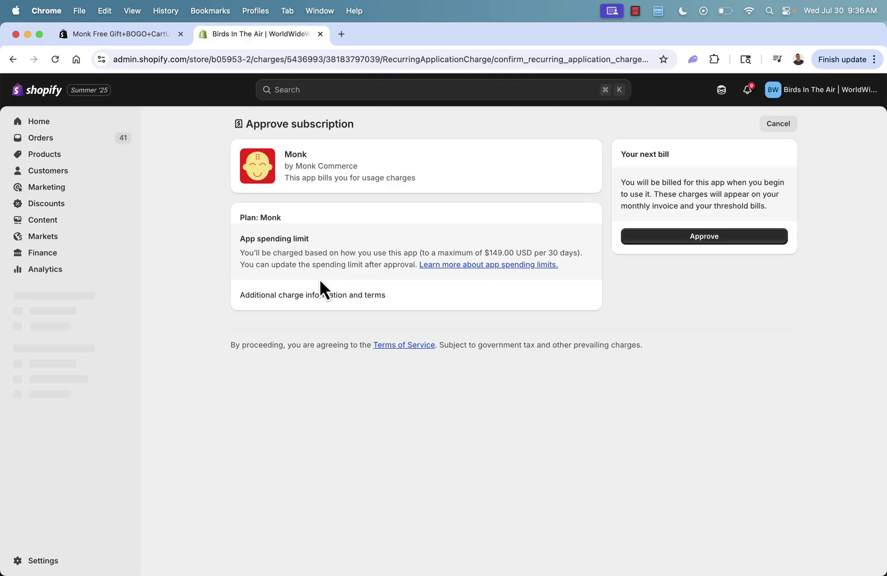
{"action": "left_click", "coordinate": [726, 240]}
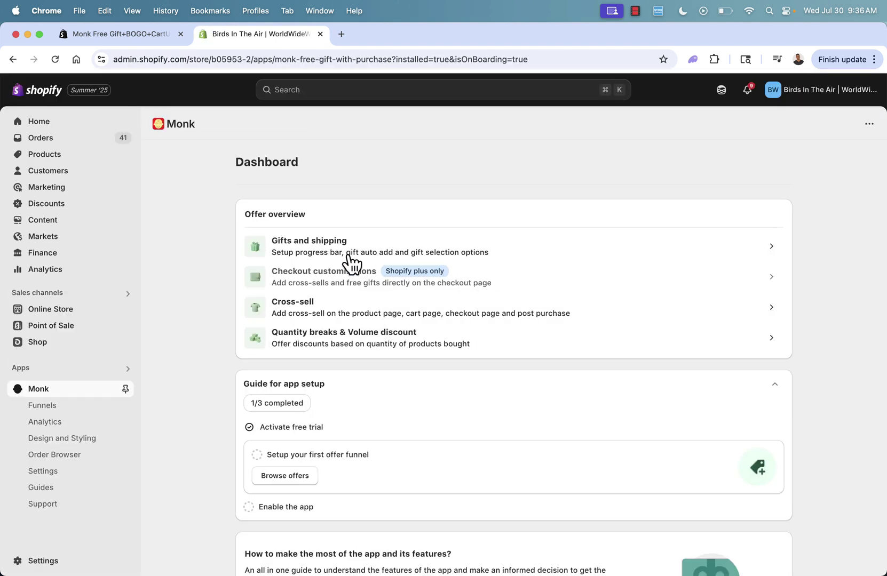
Open the offer category list from the setup guide and dismiss the Live Chat panel.
{"action": "scroll", "coordinate": [350, 260], "scroll_direction": "down", "scroll_amount": 2}
{"action": "scroll", "coordinate": [348, 265], "scroll_direction": "down", "scroll_amount": 1}
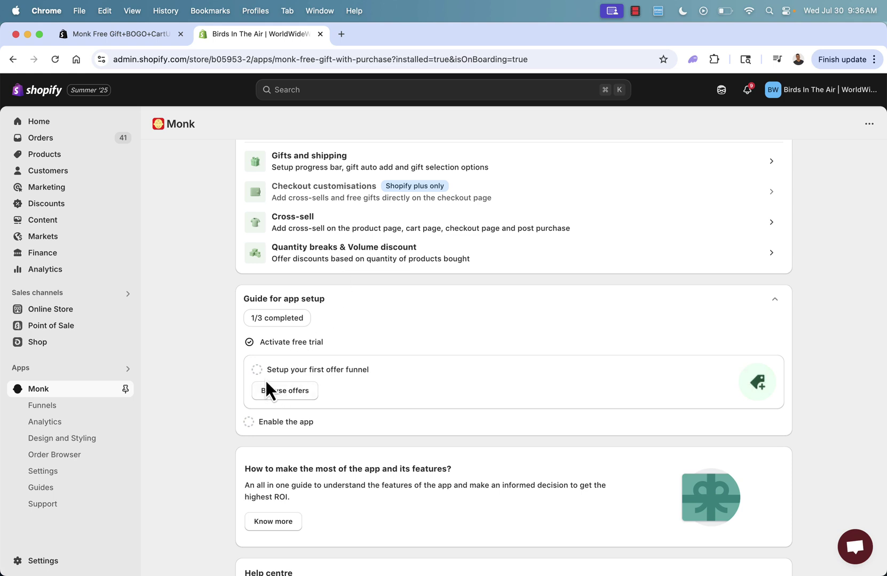
{"action": "left_click", "coordinate": [288, 393]}
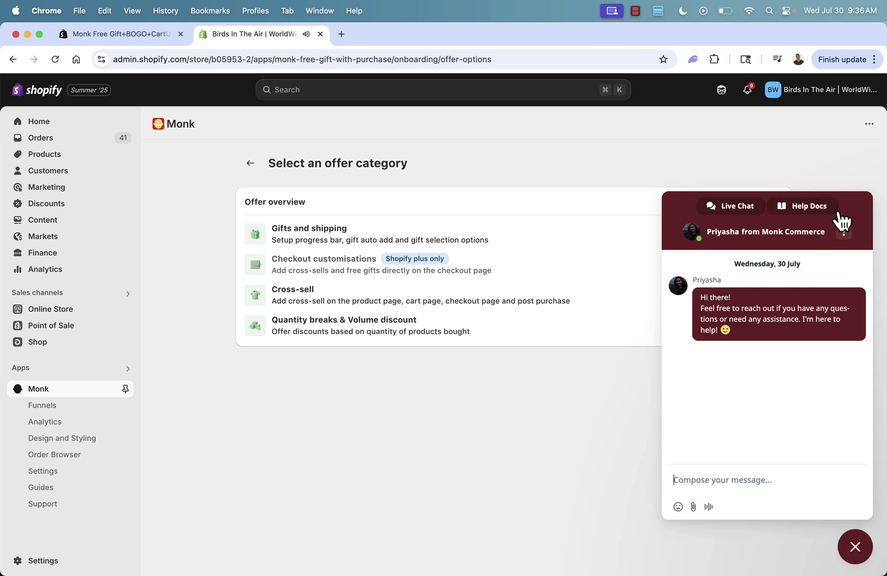
{"action": "left_click", "coordinate": [855, 548]}
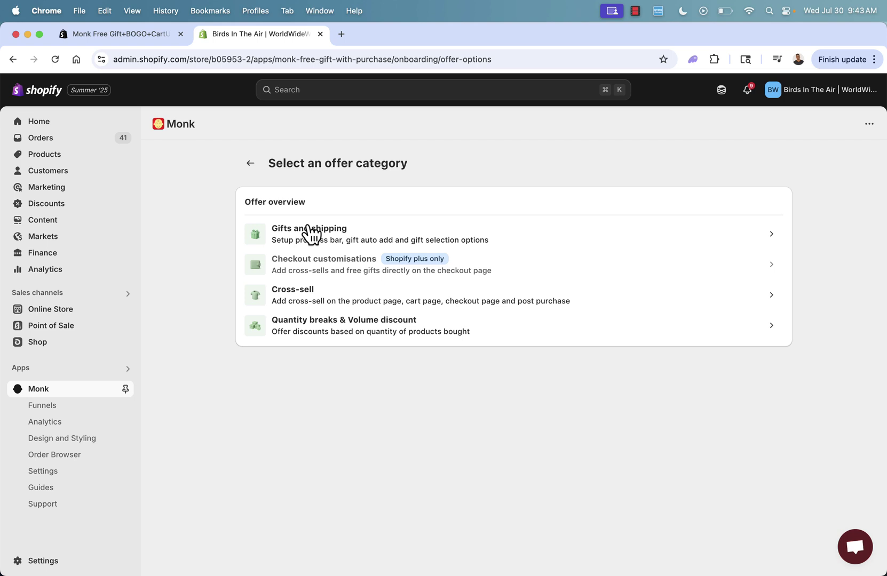
Choose the Gifts and shipping category's Buy one, get one free (BOGO) template.
{"action": "left_click", "coordinate": [305, 240]}
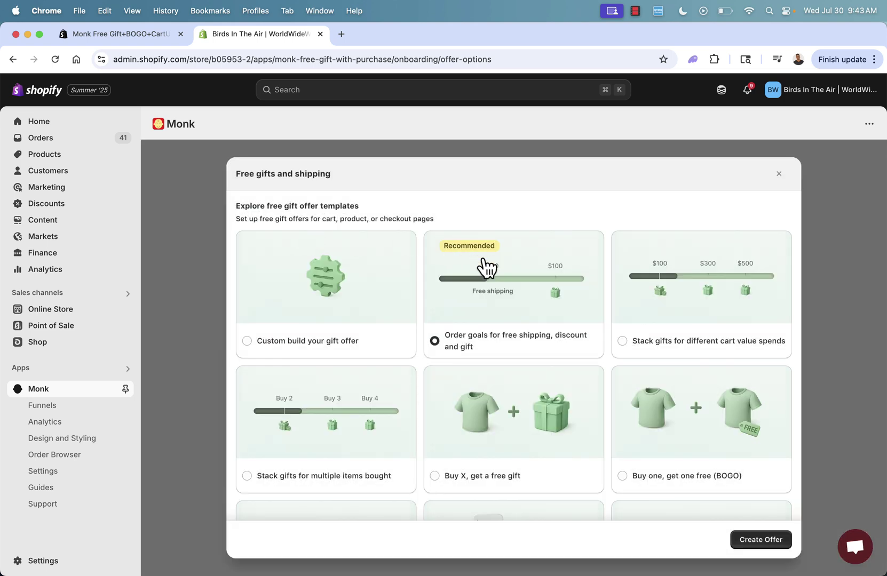
{"action": "scroll", "coordinate": [483, 264], "scroll_direction": "down", "scroll_amount": 3}
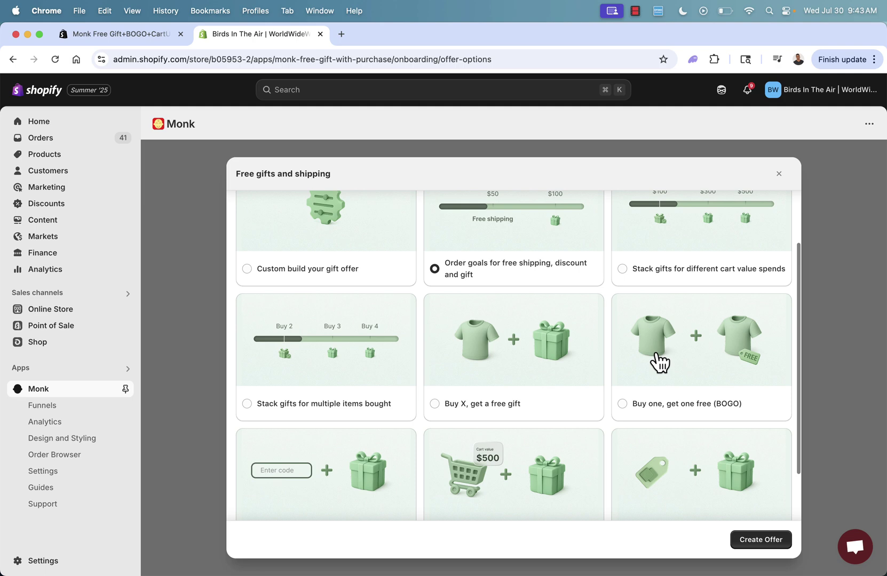
{"action": "left_click", "coordinate": [655, 362]}
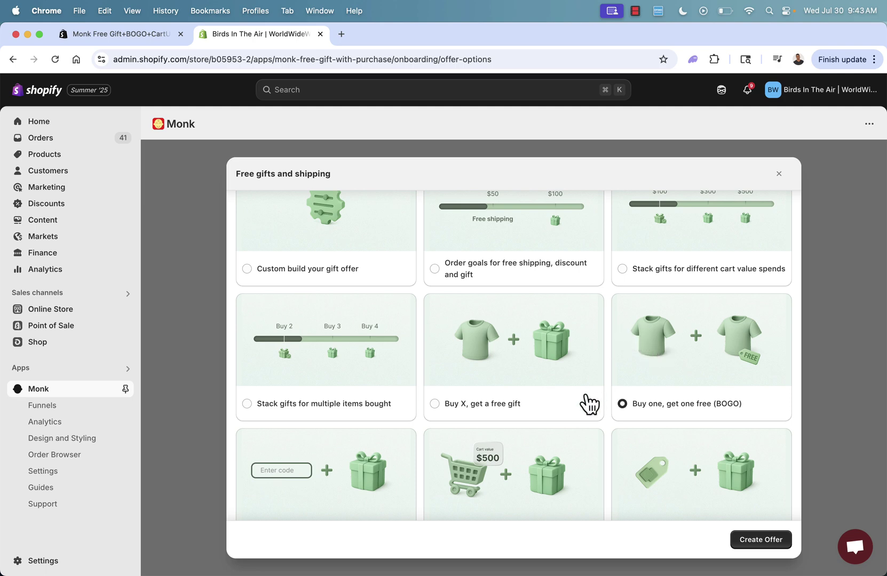
{"action": "scroll", "coordinate": [588, 404], "scroll_direction": "up", "scroll_amount": 3}
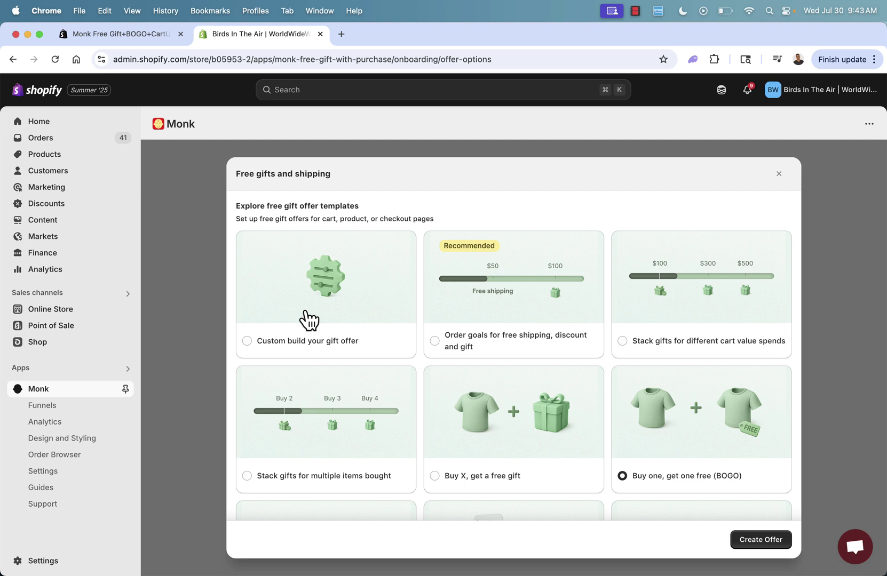
{"action": "scroll", "coordinate": [310, 402], "scroll_direction": "down", "scroll_amount": 2}
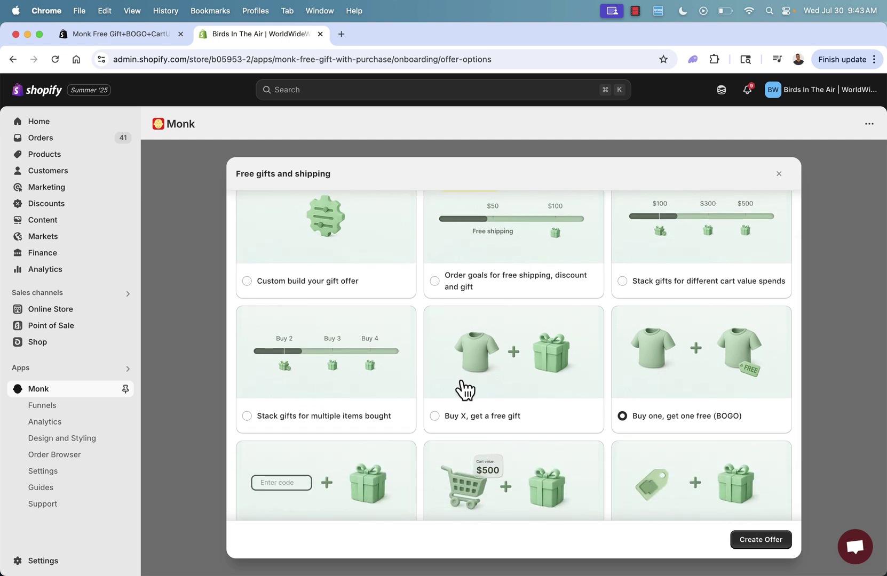
{"action": "scroll", "coordinate": [461, 390], "scroll_direction": "down", "scroll_amount": 2}
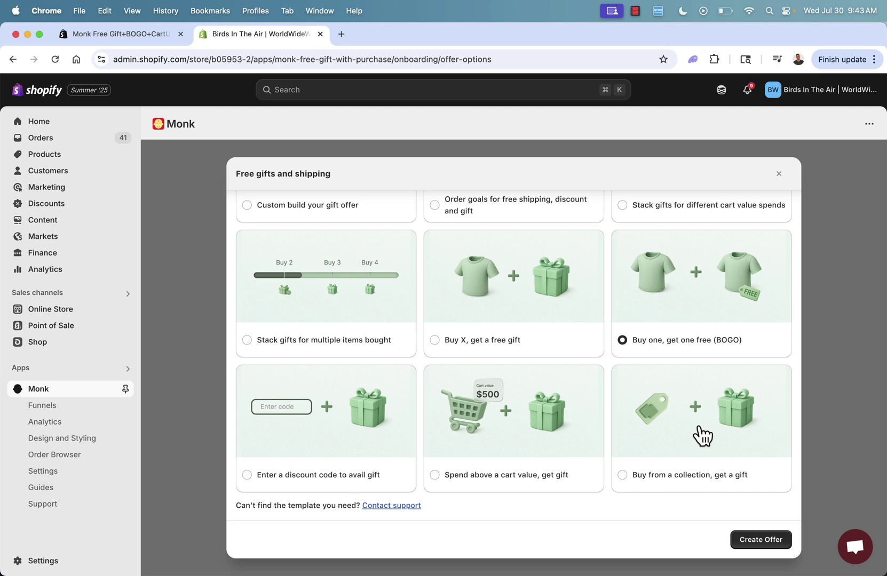
{"action": "scroll", "coordinate": [361, 440], "scroll_direction": "up", "scroll_amount": 3}
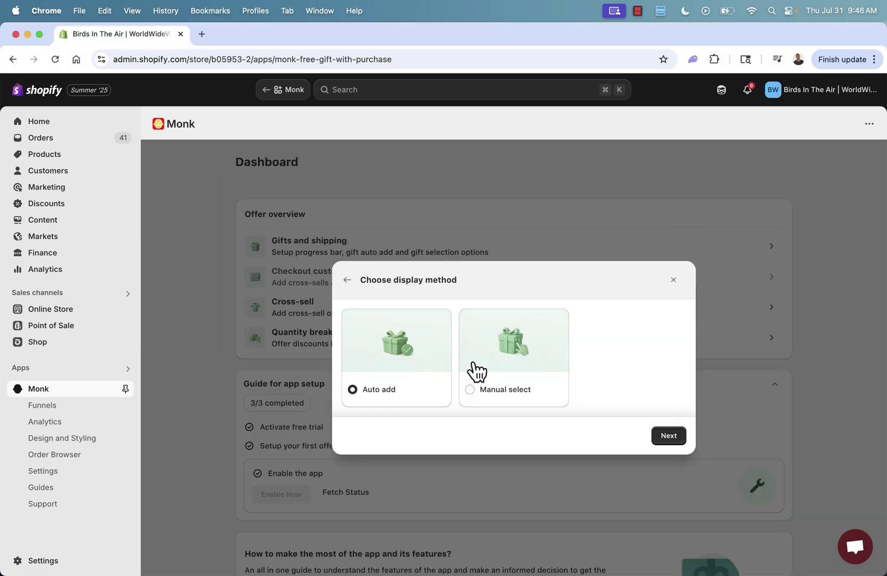
Choose Manual select for the gift display and name the offer 'Example Funnel 1'.
{"action": "left_click", "coordinate": [476, 372]}
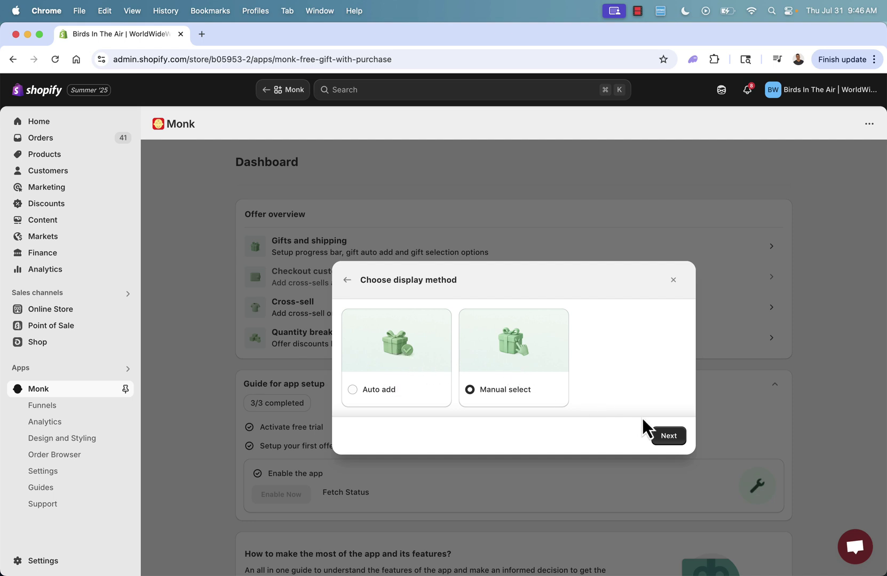
{"action": "left_click", "coordinate": [664, 436]}
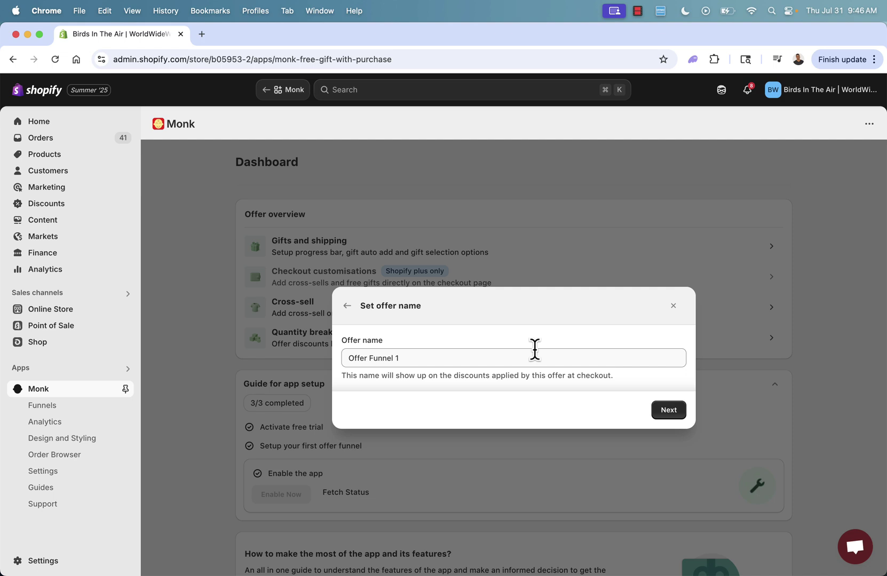
{"action": "left_click", "coordinate": [535, 352]}
{"action": "key", "text": "super+Left"}
{"action": "key", "text": "alt+shift+Right"}
{"action": "key", "text": "super+a"}
{"action": "type", "text": "Example Funnel "}
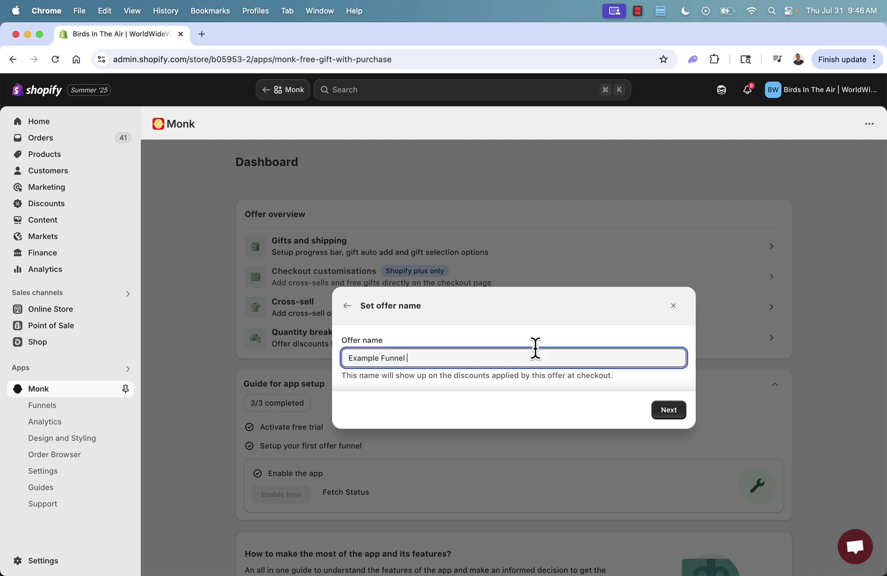
{"action": "type", "text": "1"}
{"action": "left_click", "coordinate": [670, 409]}
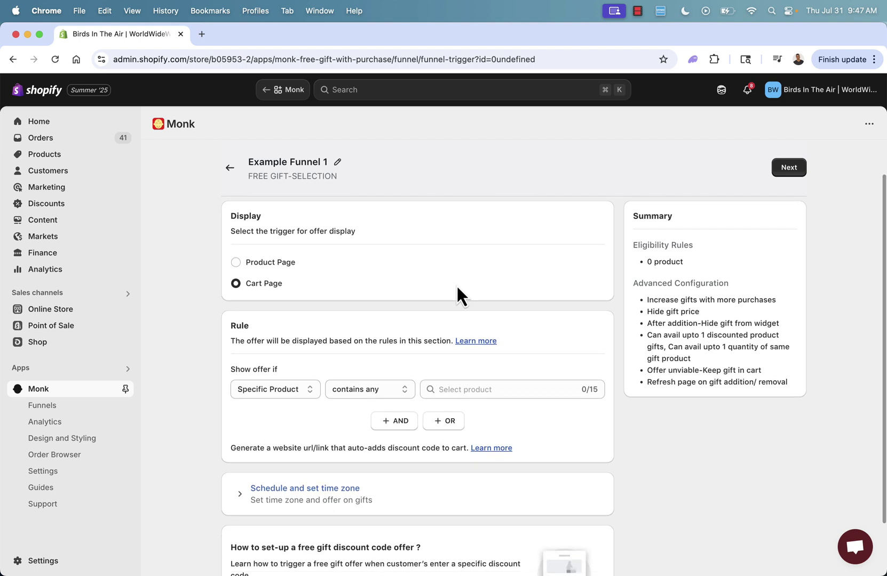
{"action": "left_click_drag", "start_coordinate": [254, 231], "coordinate": [352, 234]}
{"action": "left_click", "coordinate": [352, 234]}
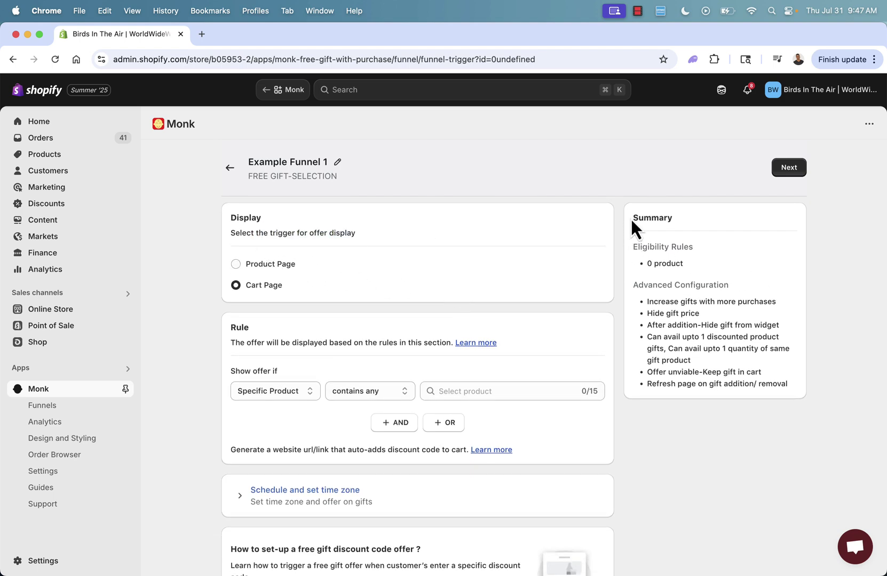
{"action": "left_click_drag", "start_coordinate": [630, 216], "coordinate": [751, 367]}
{"action": "left_click", "coordinate": [751, 367]}
{"action": "left_click_drag", "start_coordinate": [639, 225], "coordinate": [686, 345]}
{"action": "left_click", "coordinate": [686, 346]}
{"action": "left_click_drag", "start_coordinate": [633, 247], "coordinate": [682, 264]}
{"action": "left_click", "coordinate": [683, 264]}
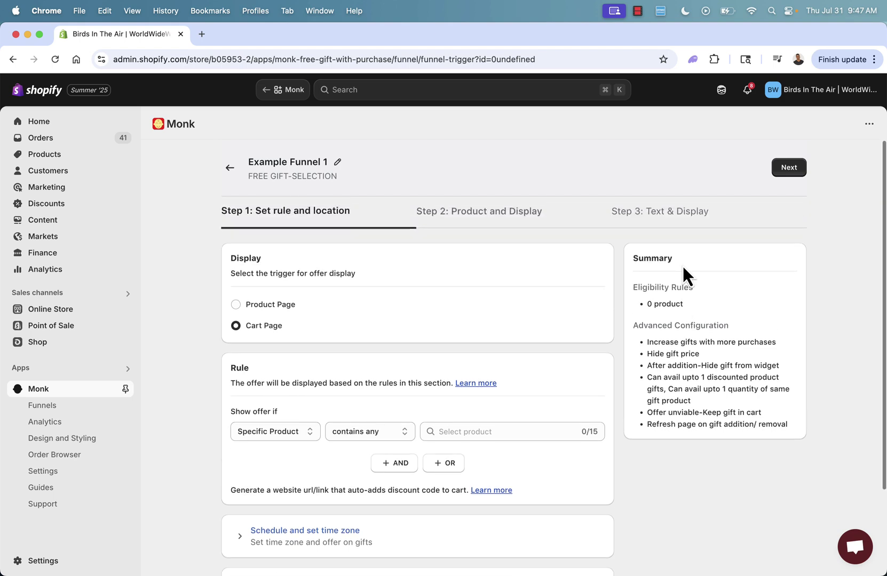
{"action": "triple_click", "coordinate": [248, 384]}
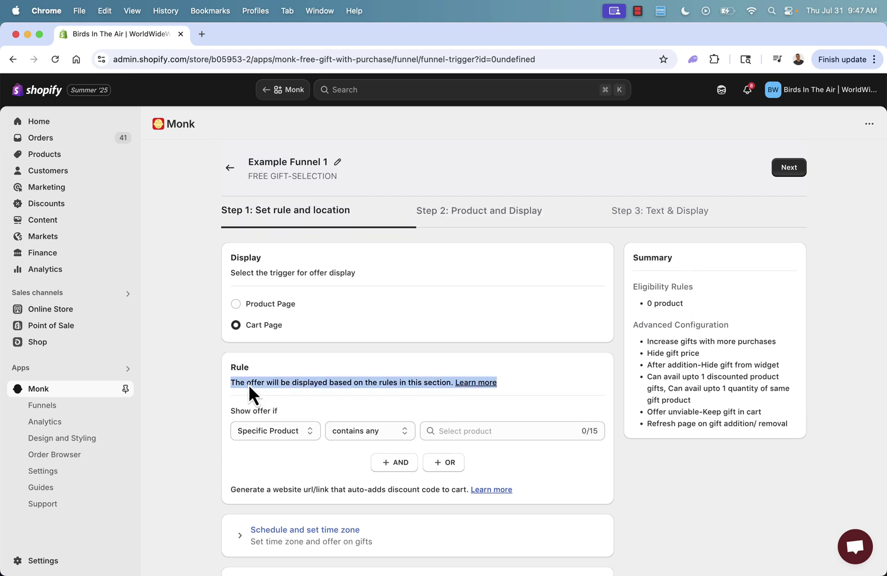
{"action": "left_click", "coordinate": [213, 381]}
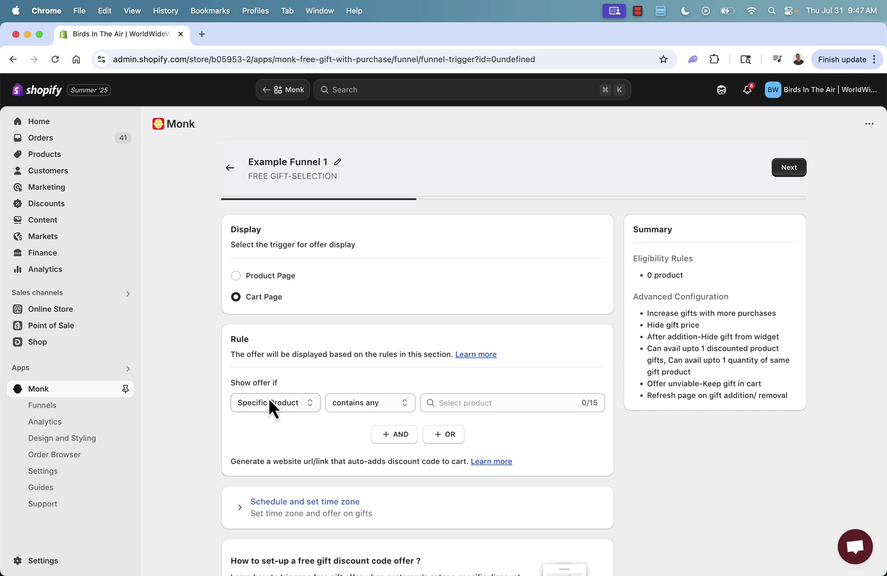
{"action": "left_click", "coordinate": [477, 404]}
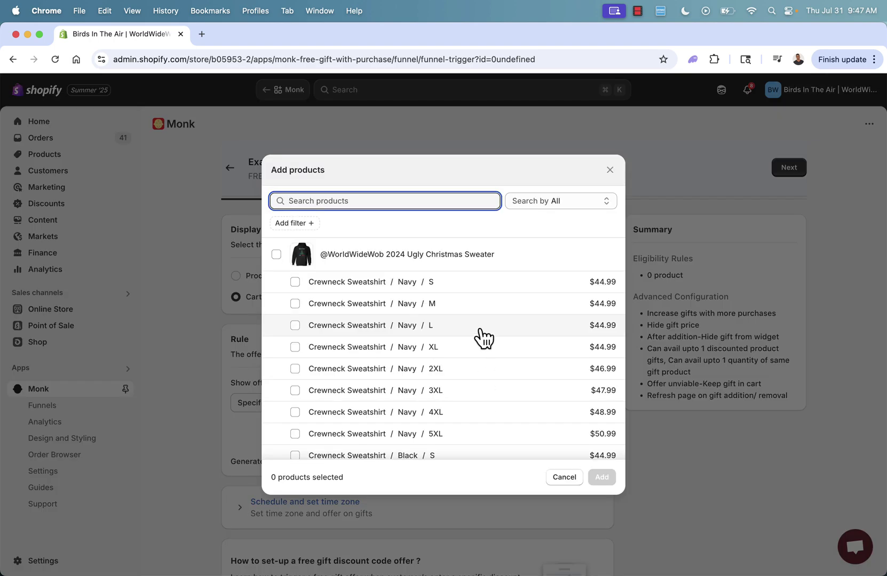
{"action": "scroll", "coordinate": [399, 312], "scroll_direction": "down", "scroll_amount": 10}
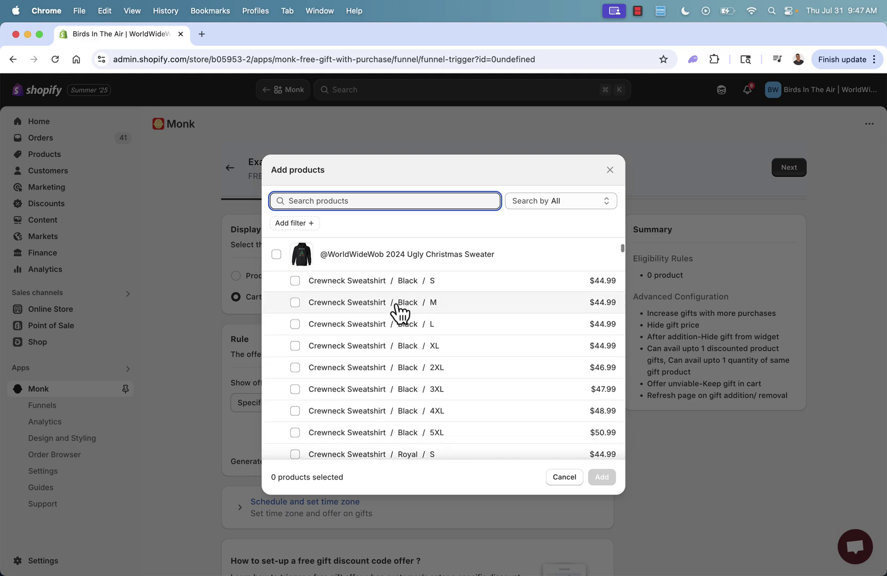
{"action": "scroll", "coordinate": [399, 312], "scroll_direction": "down", "scroll_amount": 15}
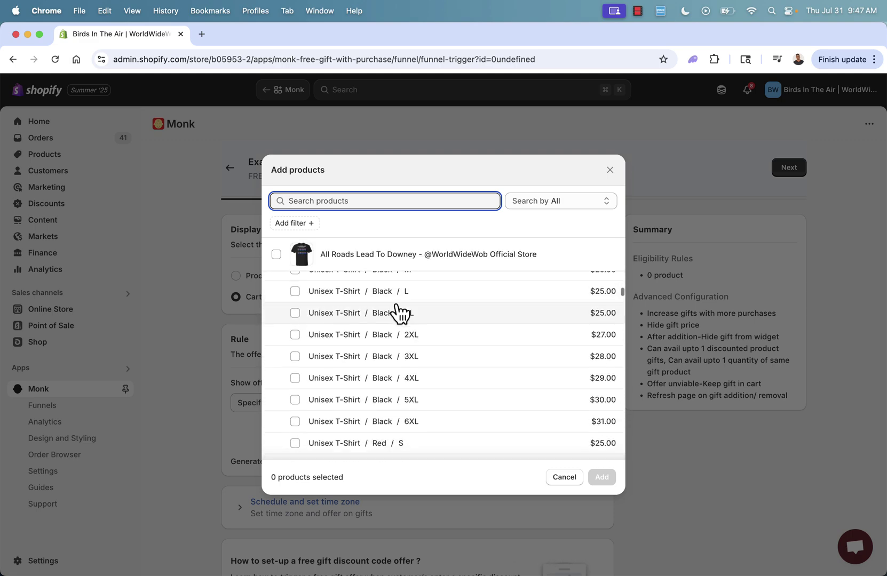
{"action": "scroll", "coordinate": [399, 312], "scroll_direction": "down", "scroll_amount": 5}
{"action": "scroll", "coordinate": [399, 312], "scroll_direction": "up", "scroll_amount": 20}
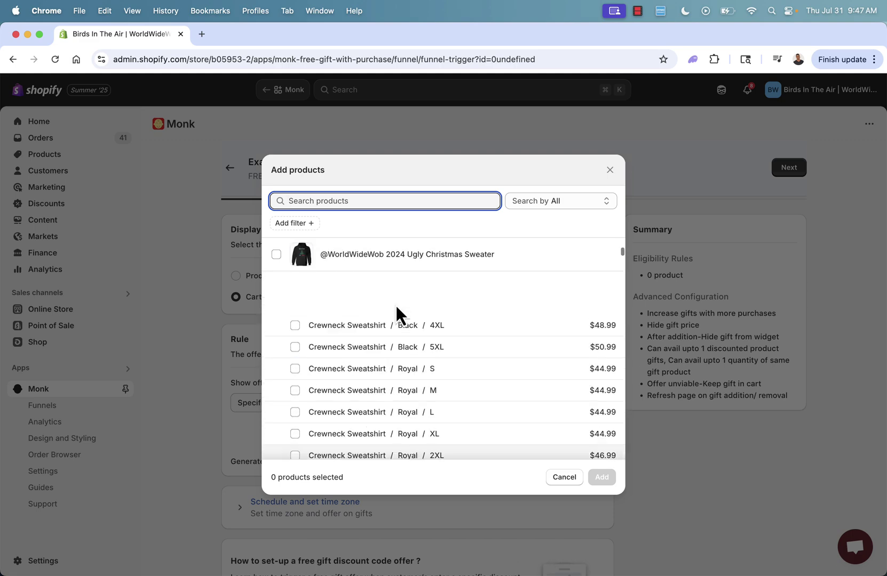
{"action": "left_click", "coordinate": [277, 254]}
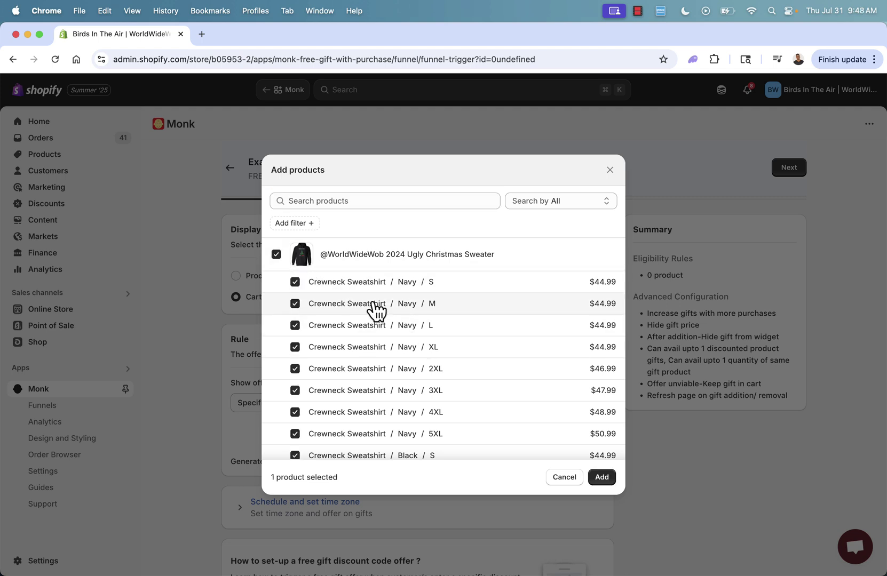
{"action": "scroll", "coordinate": [353, 341], "scroll_direction": "down", "scroll_amount": 3}
{"action": "scroll", "coordinate": [353, 341], "scroll_direction": "down", "scroll_amount": 10}
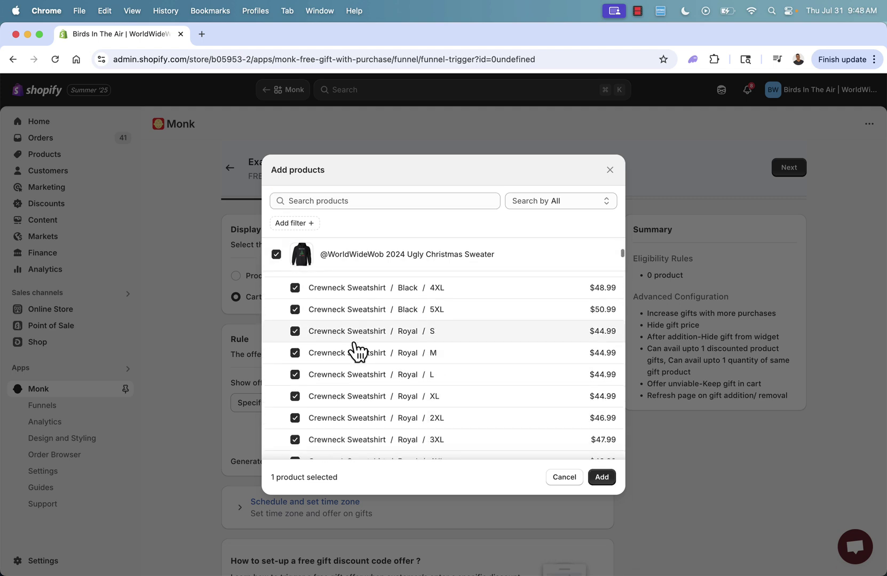
{"action": "scroll", "coordinate": [357, 352], "scroll_direction": "up", "scroll_amount": 15}
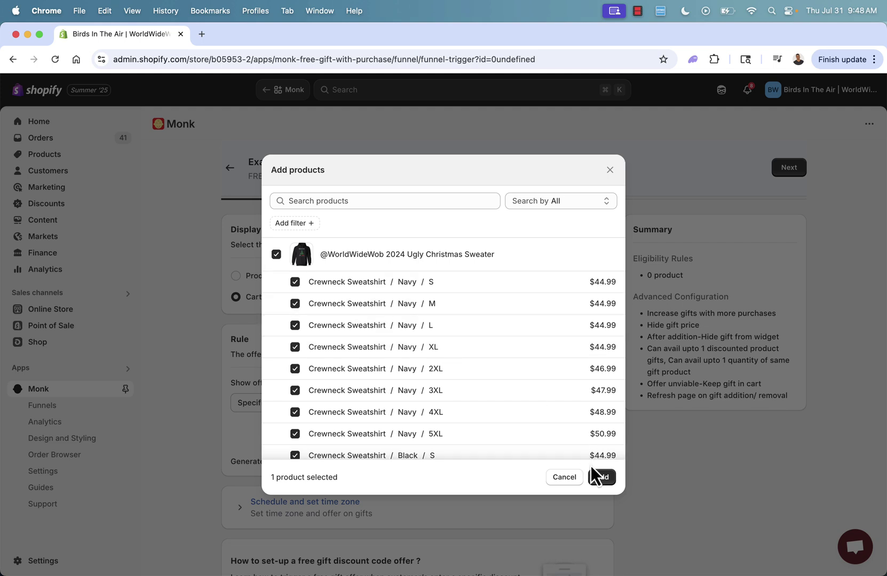
{"action": "left_click", "coordinate": [600, 477]}
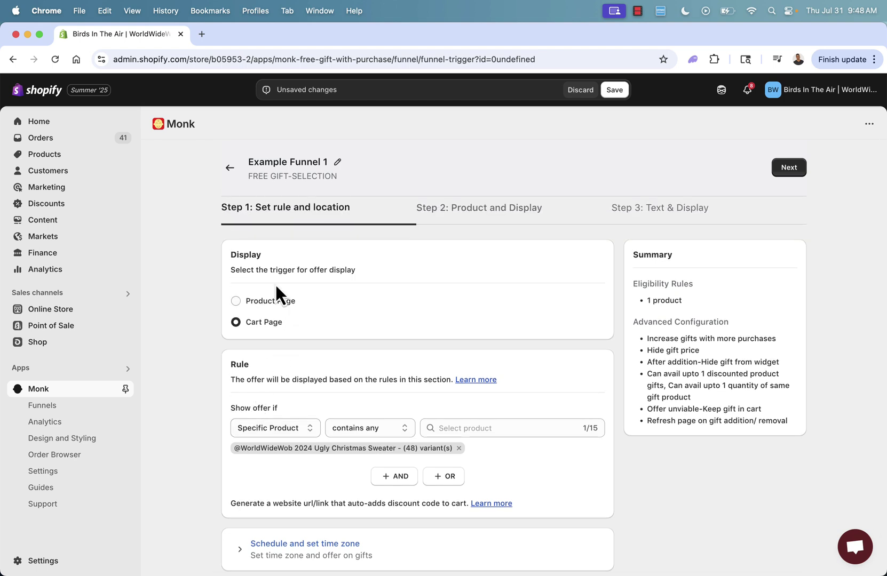
Expand Schedule and set time zone, showing Venezuela Time with no future dates, then return to the top.
{"action": "scroll", "coordinate": [277, 282], "scroll_direction": "down", "scroll_amount": 2}
{"action": "scroll", "coordinate": [278, 291], "scroll_direction": "down", "scroll_amount": 2}
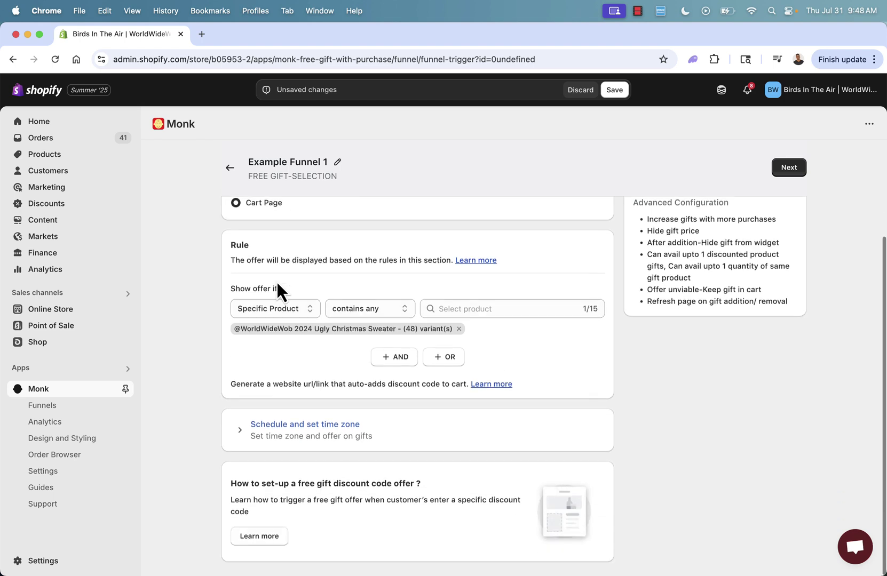
{"action": "left_click", "coordinate": [240, 432]}
{"action": "scroll", "coordinate": [266, 454], "scroll_direction": "down", "scroll_amount": 1}
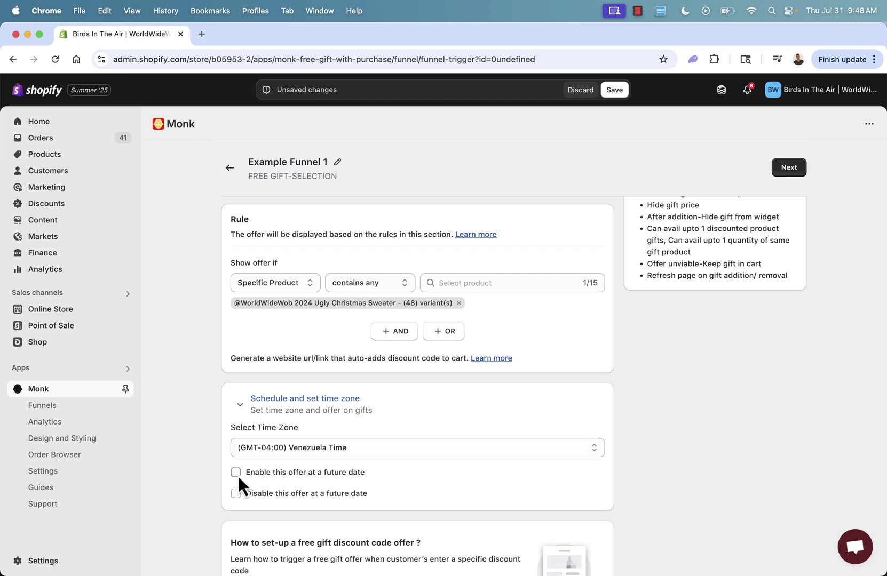
{"action": "scroll", "coordinate": [274, 457], "scroll_direction": "up", "scroll_amount": 3}
{"action": "scroll", "coordinate": [274, 458], "scroll_direction": "up", "scroll_amount": 2}
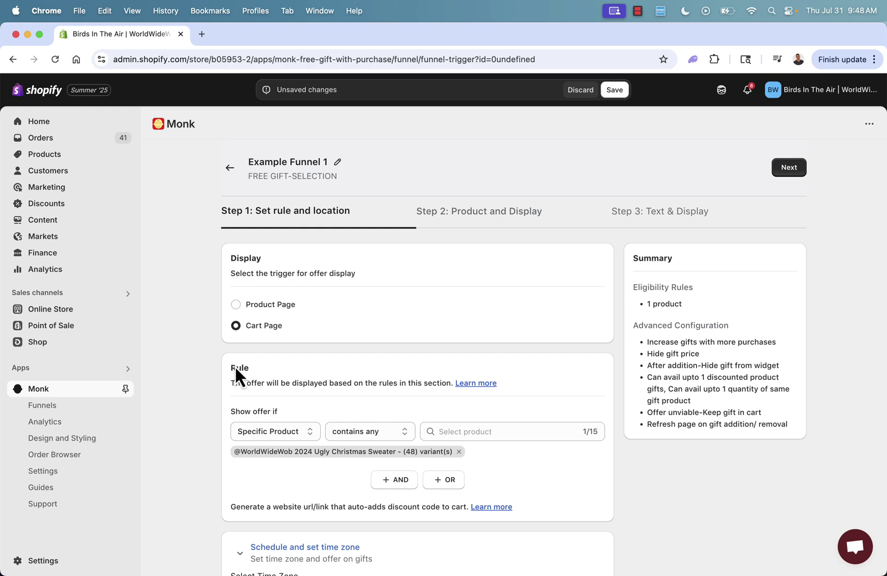
{"action": "scroll", "coordinate": [344, 367], "scroll_direction": "down", "scroll_amount": 5}
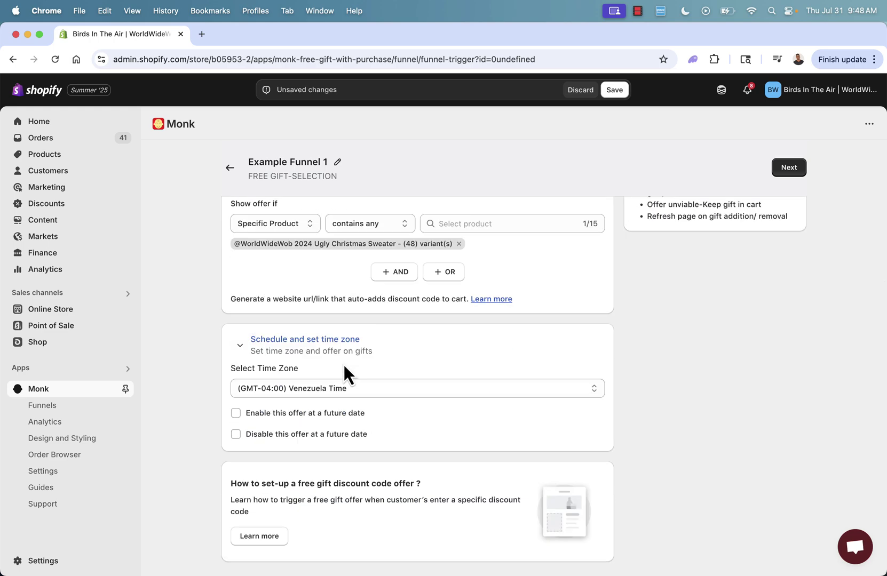
{"action": "scroll", "coordinate": [343, 363], "scroll_direction": "up", "scroll_amount": 5}
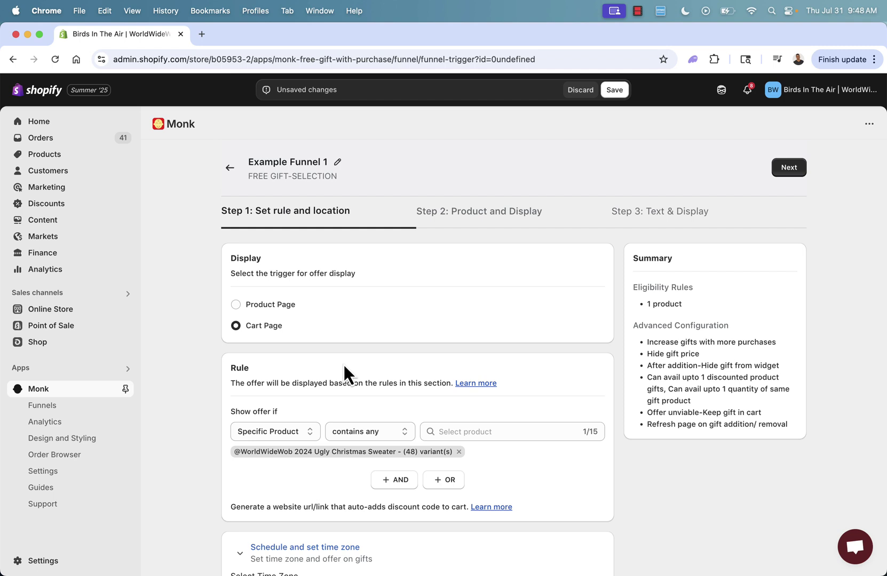
Move to Step 2 and add the Ugly Christmas Sweater as the gift product.
{"action": "left_click", "coordinate": [783, 170]}
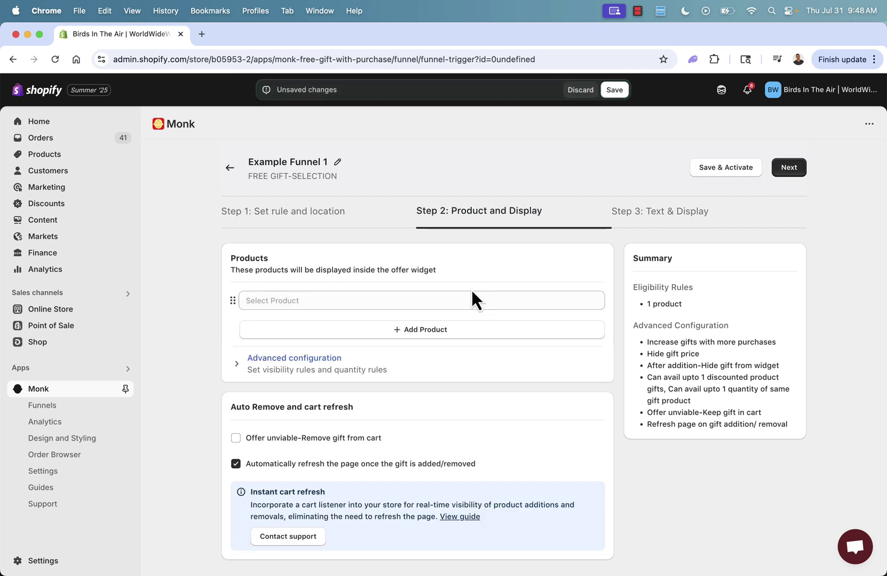
{"action": "left_click", "coordinate": [337, 298]}
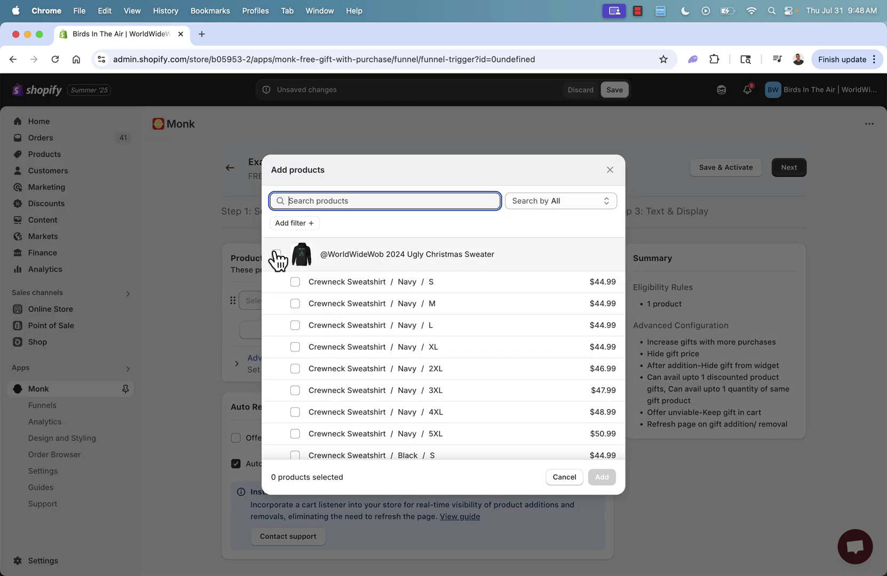
{"action": "left_click", "coordinate": [276, 255]}
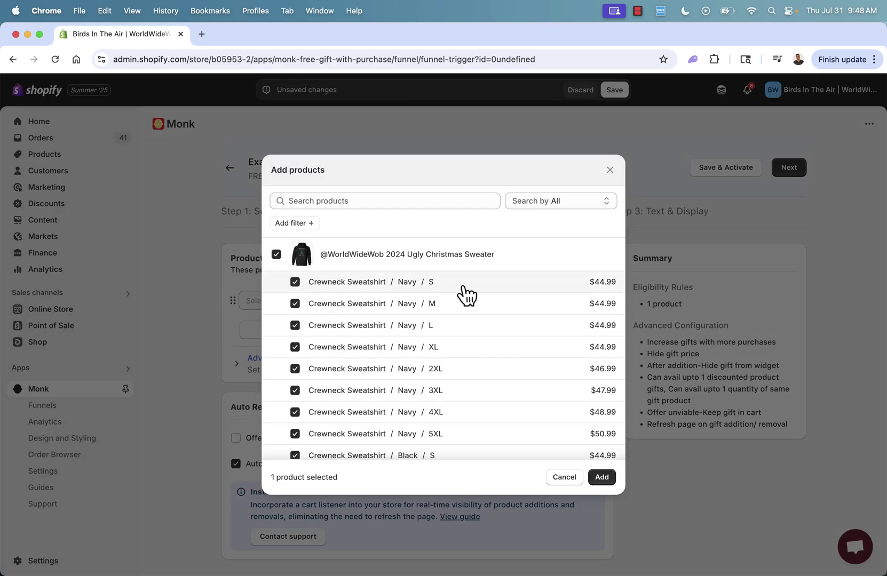
{"action": "left_click", "coordinate": [600, 477]}
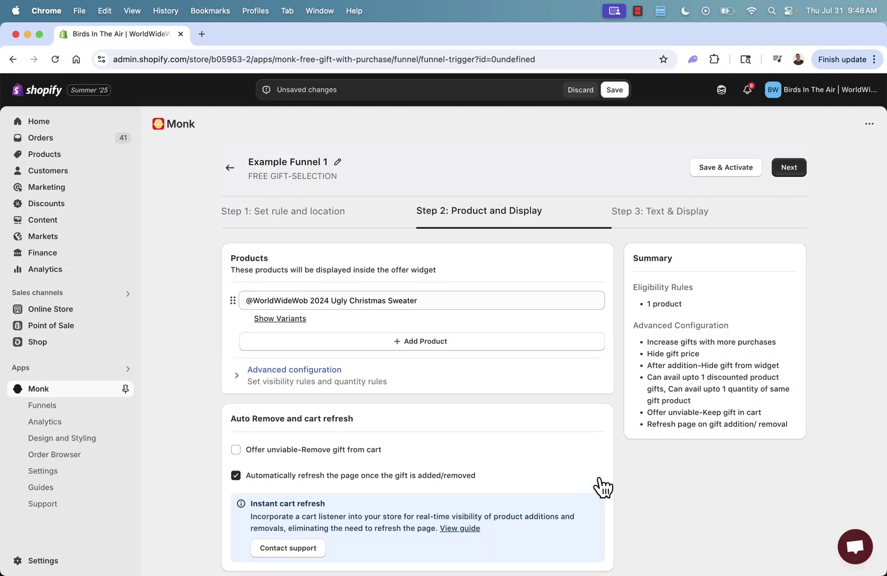
In Advanced configuration, hide the gift price and set Total Gifts 1, Items Per Product 1.
{"action": "scroll", "coordinate": [507, 341], "scroll_direction": "down", "scroll_amount": 1}
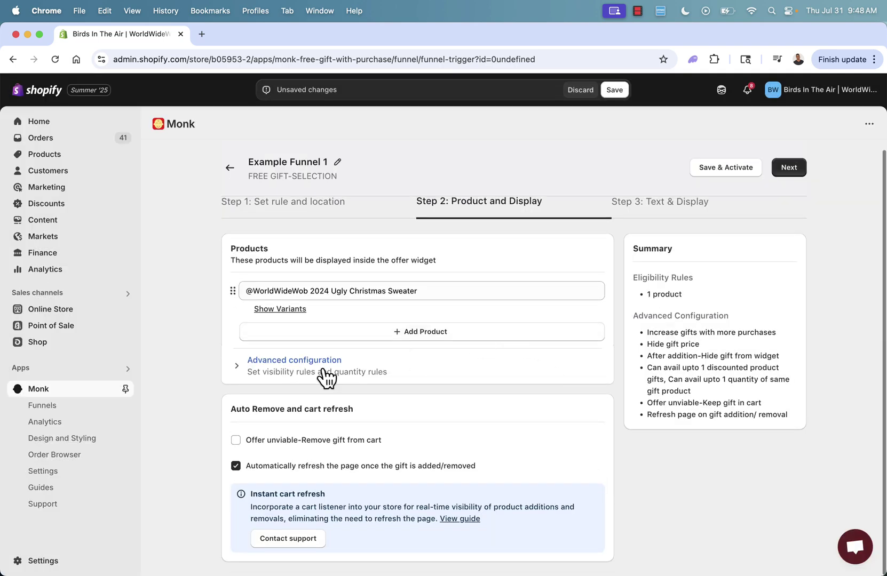
{"action": "left_click", "coordinate": [312, 376]}
{"action": "scroll", "coordinate": [311, 379], "scroll_direction": "down", "scroll_amount": 1}
{"action": "scroll", "coordinate": [311, 379], "scroll_direction": "down", "scroll_amount": 3}
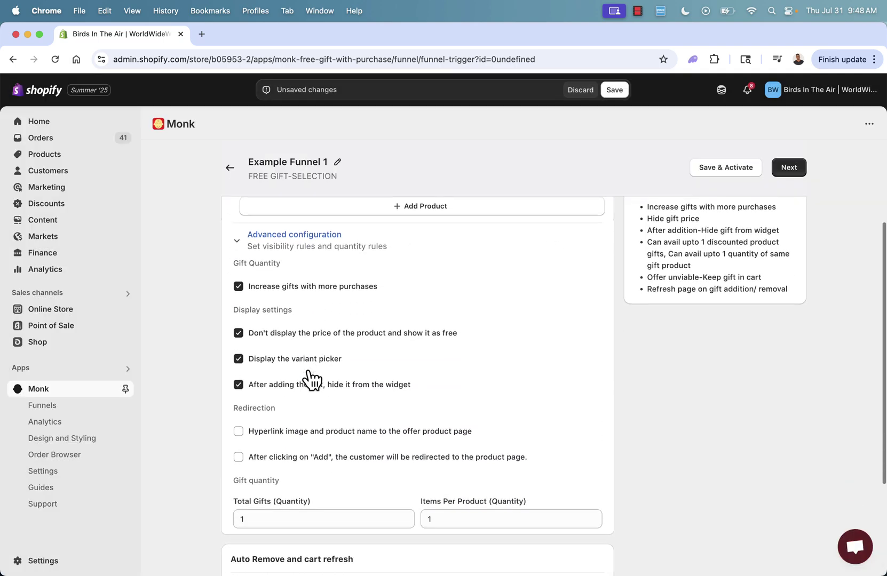
{"action": "scroll", "coordinate": [311, 378], "scroll_direction": "up", "scroll_amount": 1}
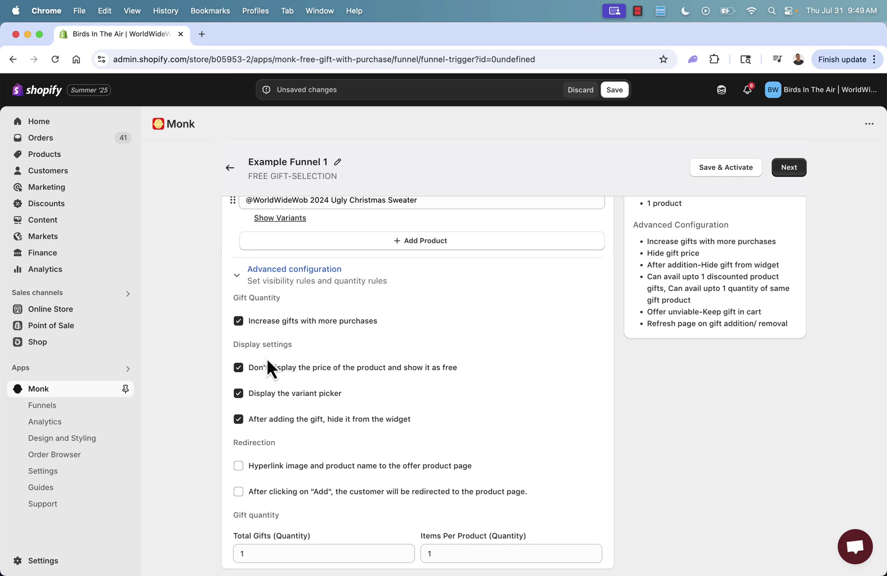
{"action": "scroll", "coordinate": [268, 361], "scroll_direction": "down", "scroll_amount": 2}
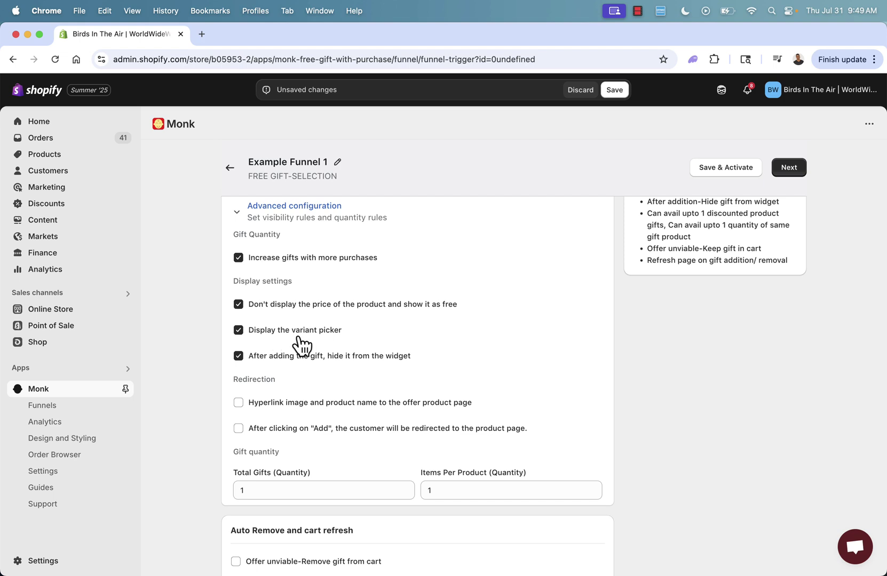
{"action": "scroll", "coordinate": [320, 336], "scroll_direction": "up", "scroll_amount": 3}
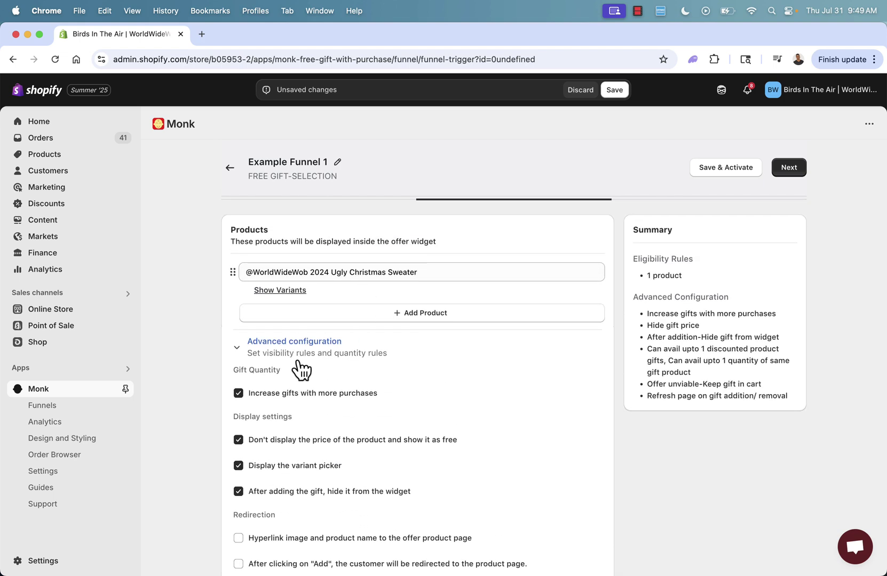
{"action": "scroll", "coordinate": [220, 404], "scroll_direction": "down", "scroll_amount": 5}
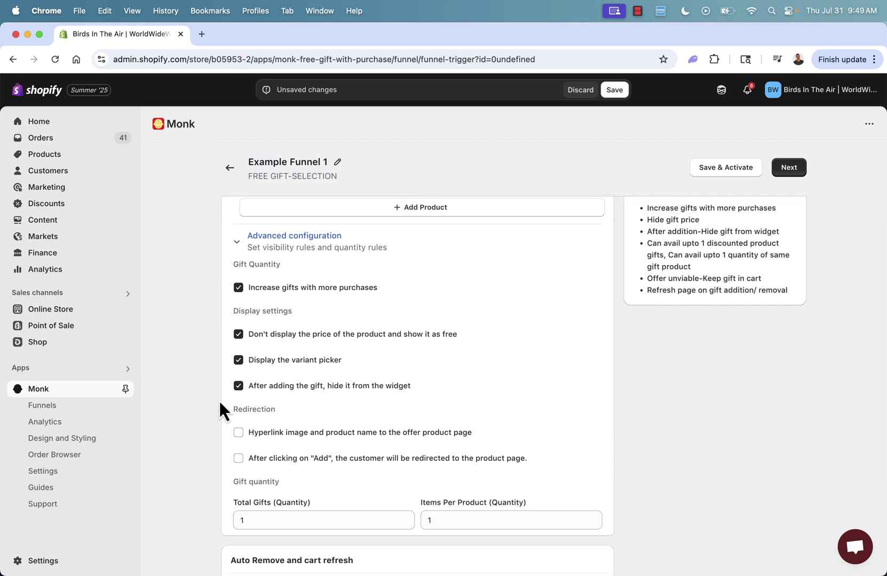
{"action": "scroll", "coordinate": [218, 399], "scroll_direction": "down", "scroll_amount": 4}
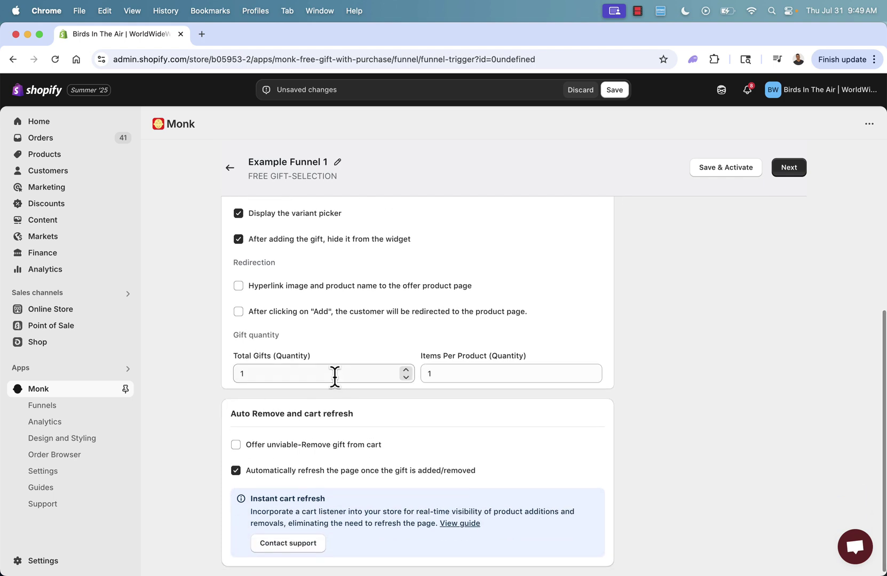
{"action": "scroll", "coordinate": [421, 446], "scroll_direction": "down", "scroll_amount": 1}
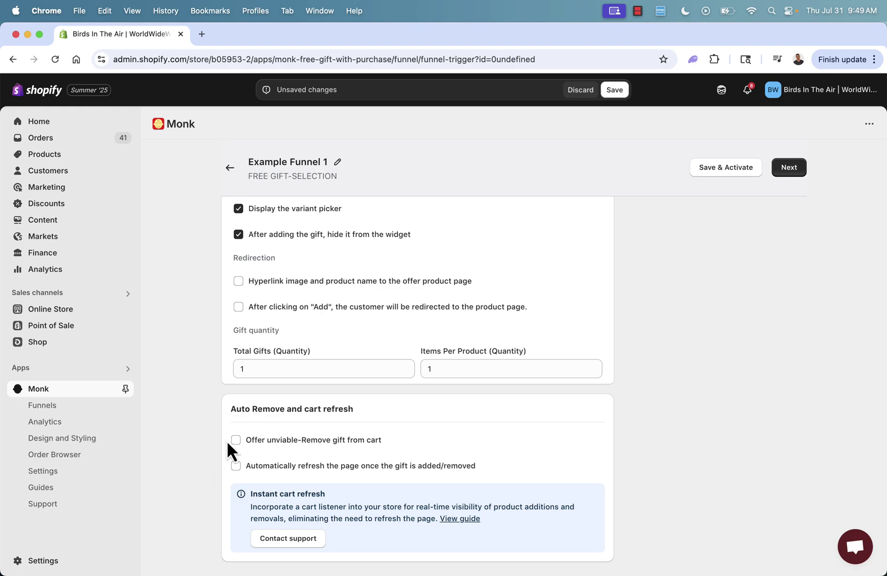
{"action": "scroll", "coordinate": [227, 440], "scroll_direction": "up", "scroll_amount": 10}
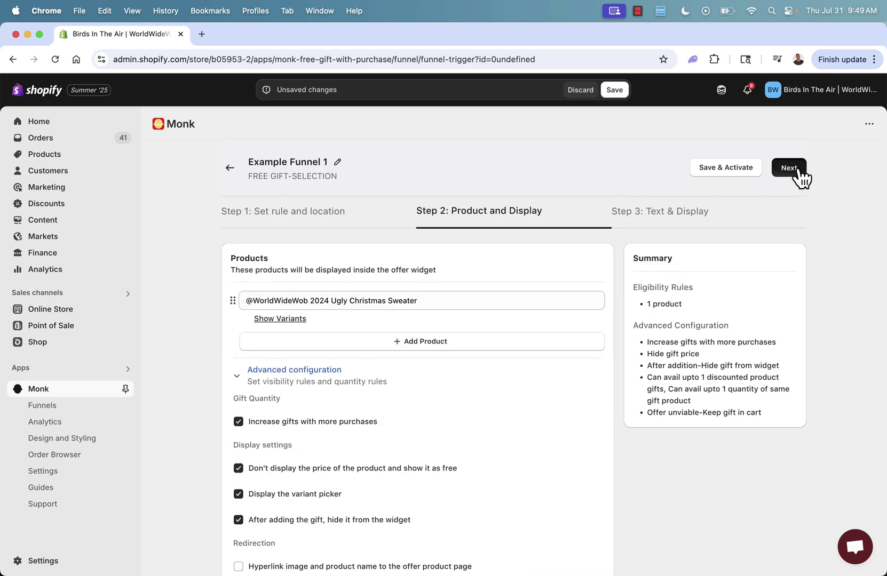
Go to Step 3: Text & Display and choose the Compact widget design.
{"action": "left_click", "coordinate": [789, 169]}
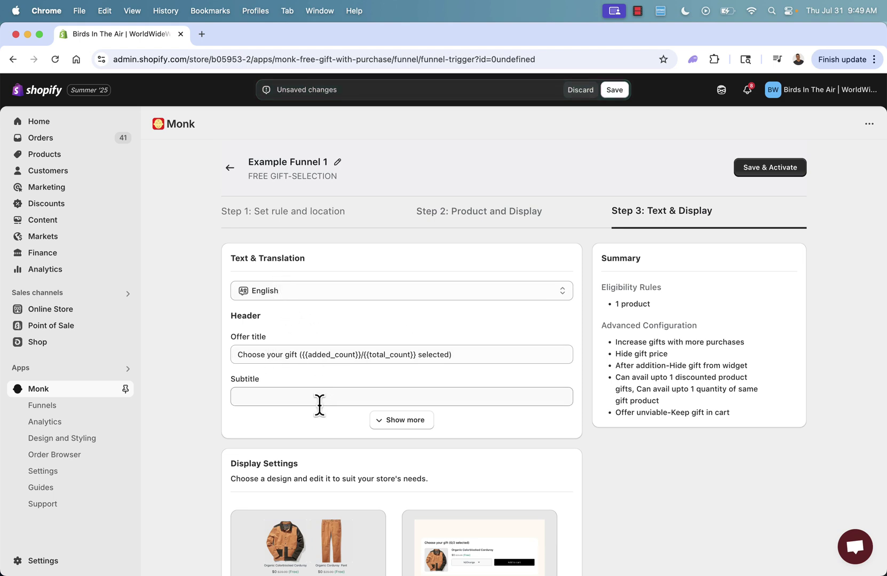
{"action": "scroll", "coordinate": [320, 410], "scroll_direction": "down", "scroll_amount": 5}
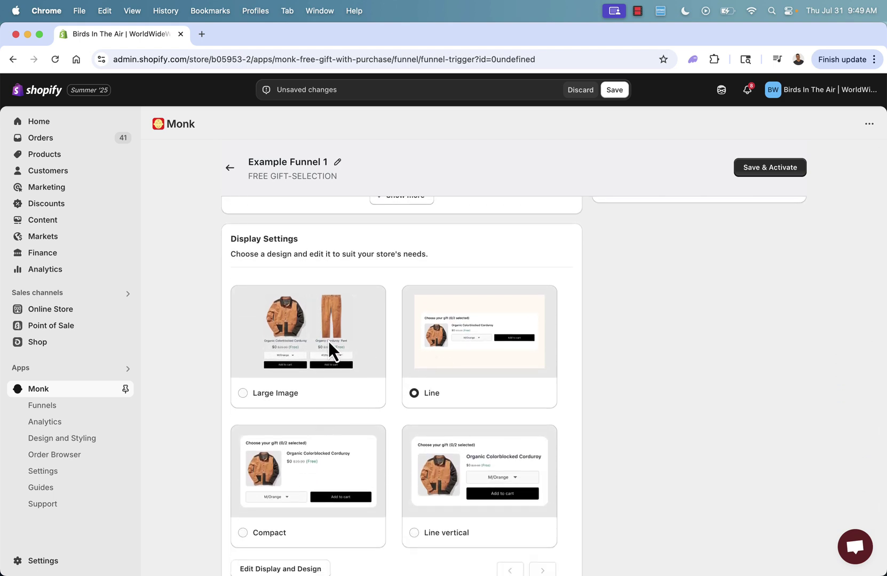
{"action": "scroll", "coordinate": [328, 341], "scroll_direction": "down", "scroll_amount": 1}
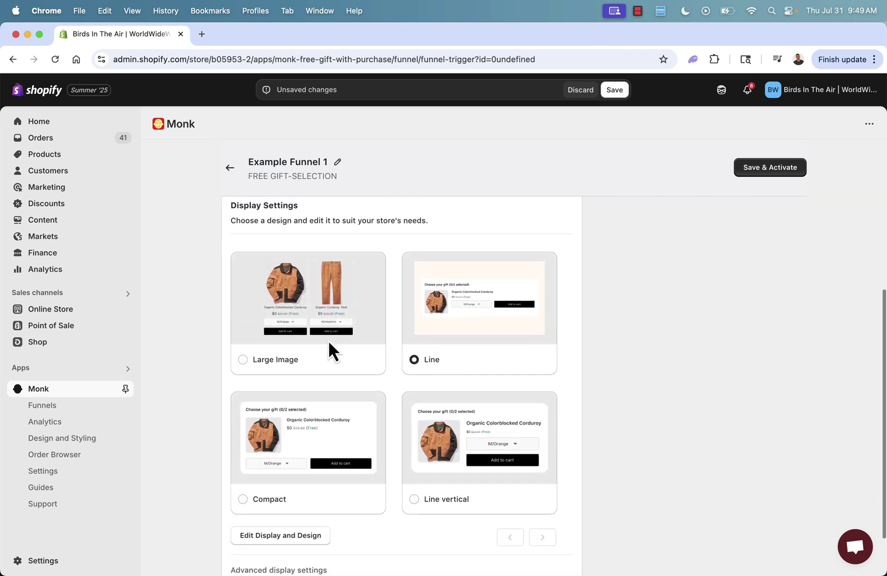
{"action": "left_click", "coordinate": [414, 501]}
{"action": "left_click", "coordinate": [274, 504]}
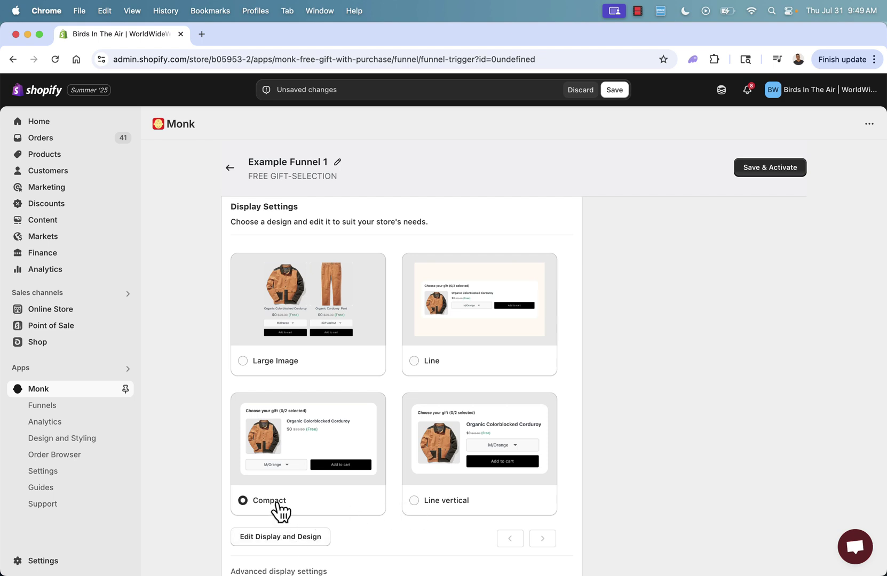
Save and activate Example Funnel 1.
{"action": "scroll", "coordinate": [560, 344], "scroll_direction": "down", "scroll_amount": 2}
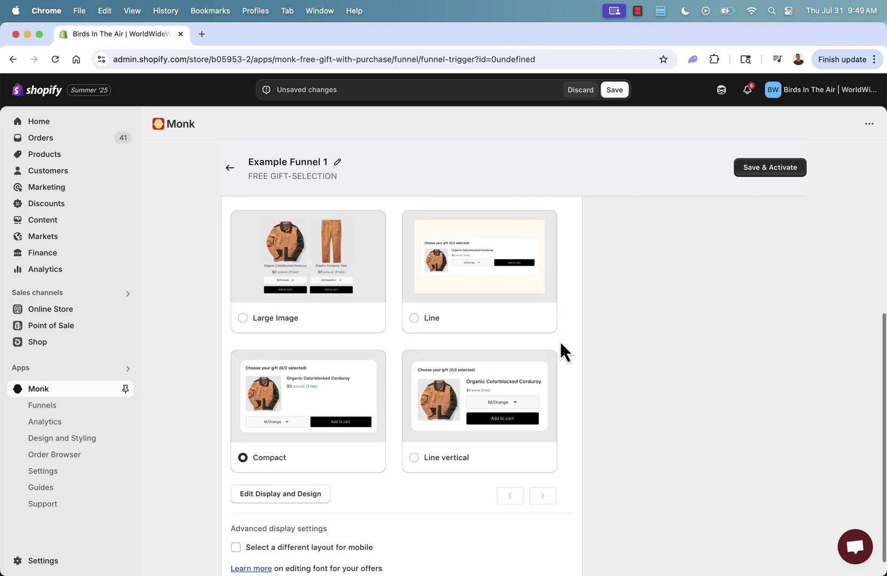
{"action": "scroll", "coordinate": [559, 341], "scroll_direction": "up", "scroll_amount": 5}
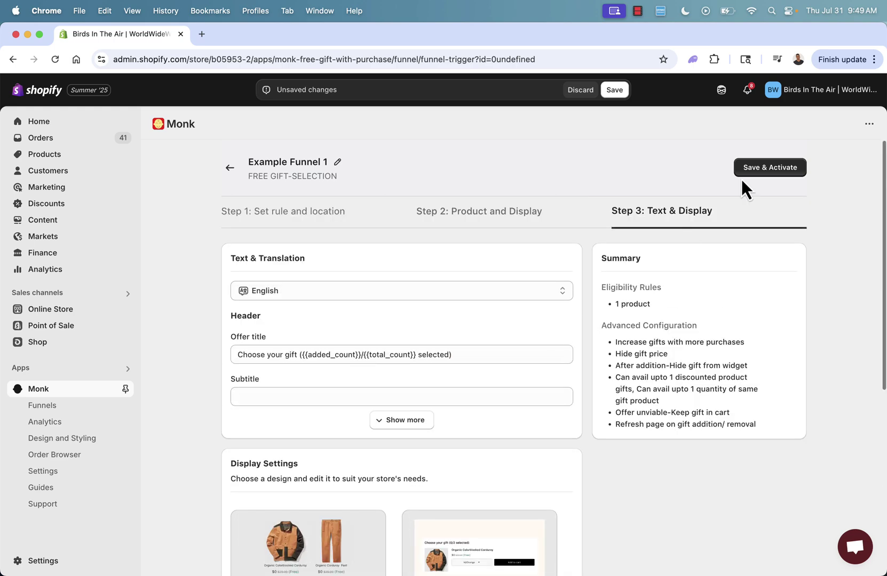
{"action": "left_click", "coordinate": [789, 169]}
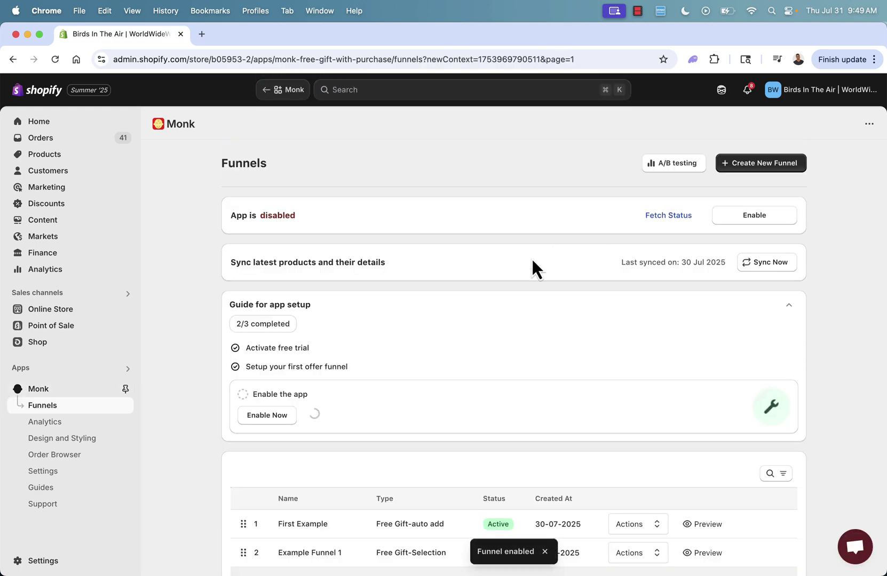
Confirm Example Funnel 1 is listed as an Active Free Gift-Selection funnel alongside First Example.
{"action": "scroll", "coordinate": [494, 286], "scroll_direction": "down", "scroll_amount": 1}
{"action": "scroll", "coordinate": [493, 282], "scroll_direction": "down", "scroll_amount": 1}
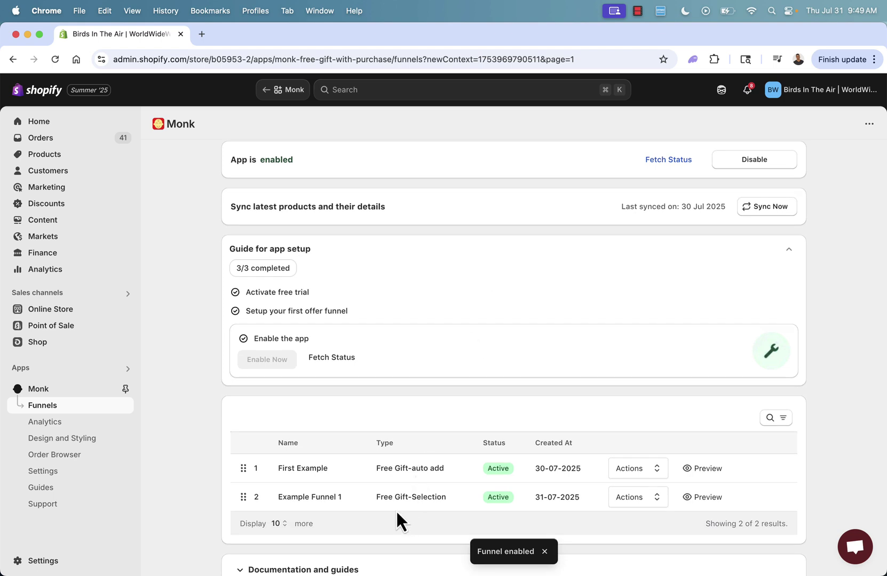
{"action": "left_click_drag", "start_coordinate": [374, 500], "coordinate": [461, 503]}
{"action": "left_click", "coordinate": [459, 501]}
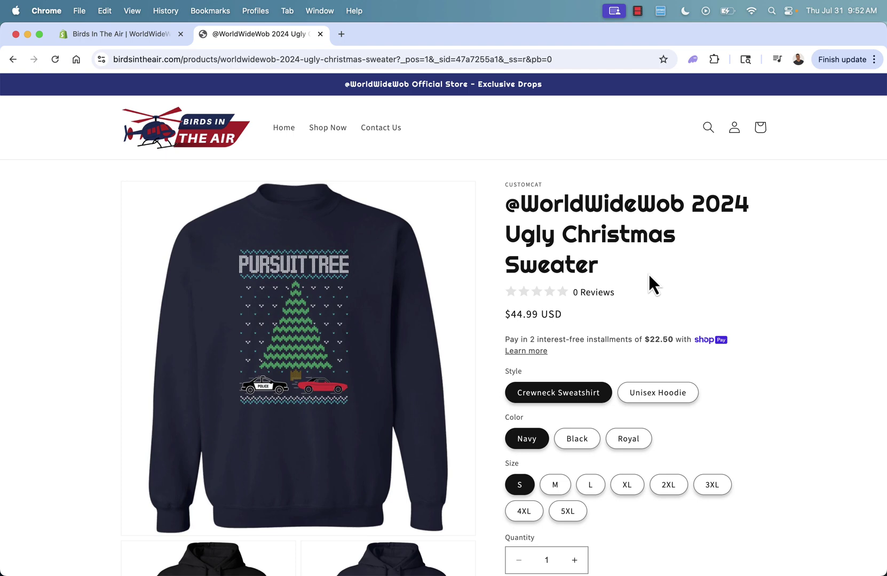
Add the sweater in size M to the cart.
{"action": "scroll", "coordinate": [602, 233], "scroll_direction": "down", "scroll_amount": 2}
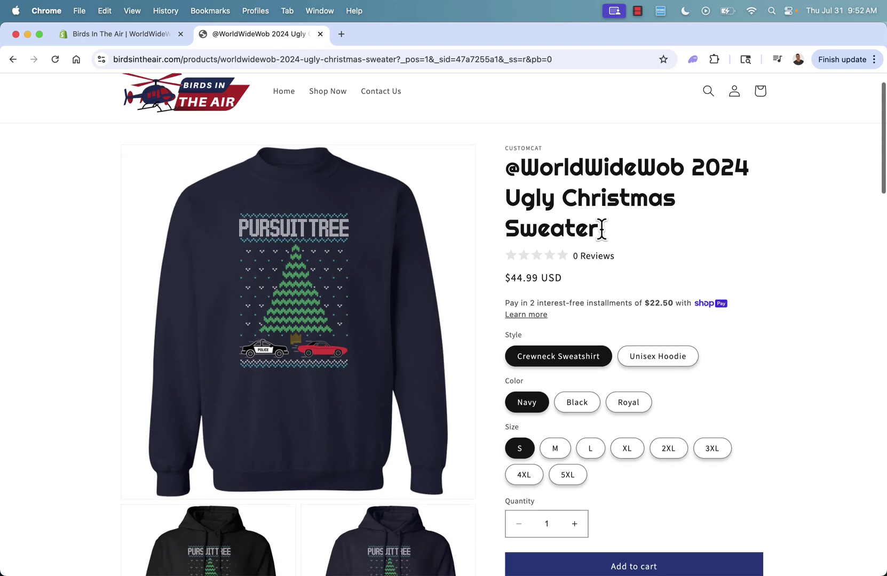
{"action": "scroll", "coordinate": [602, 233], "scroll_direction": "down", "scroll_amount": 1}
{"action": "scroll", "coordinate": [603, 233], "scroll_direction": "up", "scroll_amount": 3}
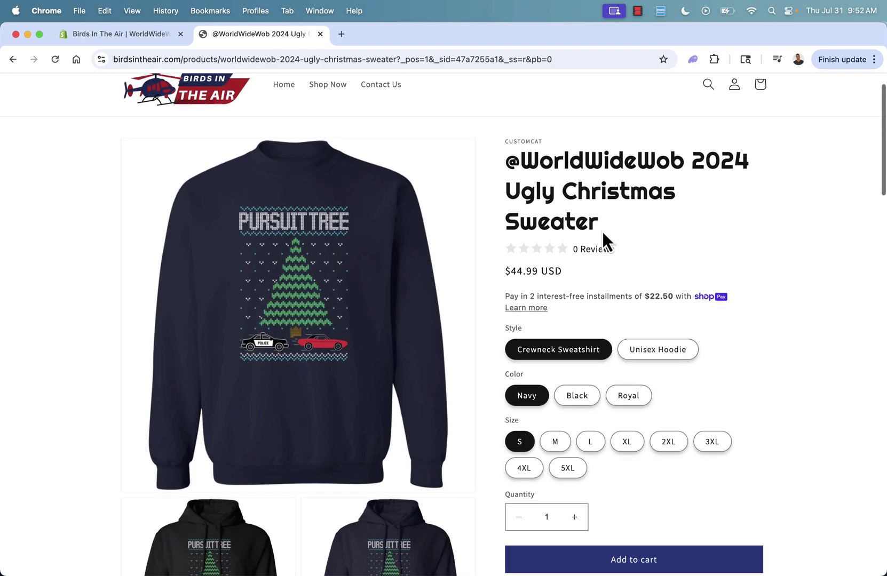
{"action": "scroll", "coordinate": [603, 233], "scroll_direction": "down", "scroll_amount": 3}
{"action": "scroll", "coordinate": [601, 230], "scroll_direction": "down", "scroll_amount": 1}
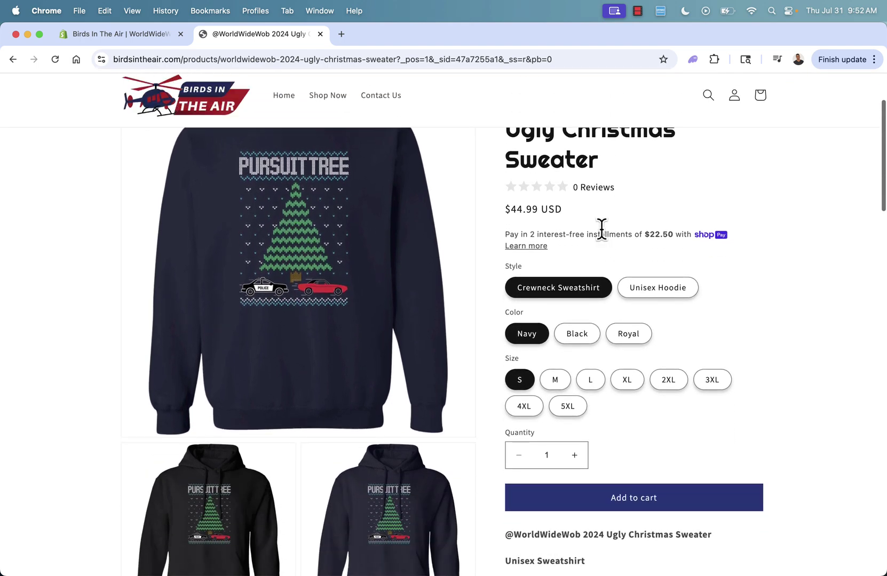
{"action": "left_click", "coordinate": [558, 385]}
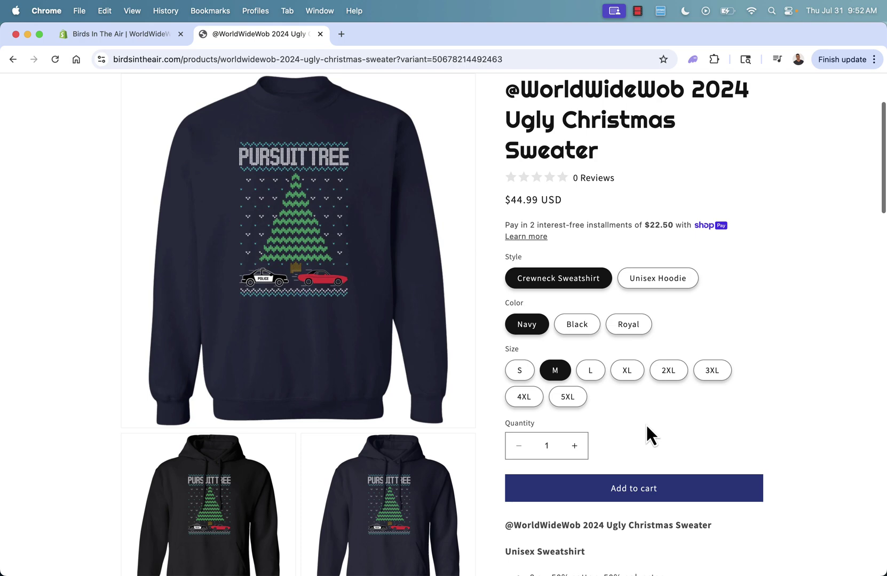
{"action": "left_click", "coordinate": [643, 496]}
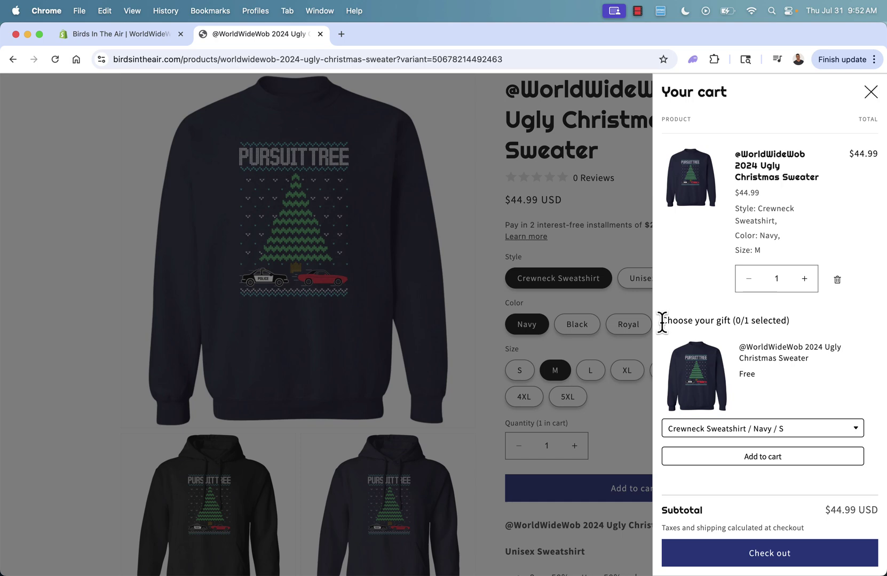
Add Crewneck Sweatshirt / Navy / S to the cart as the free $0 gift.
{"action": "left_click", "coordinate": [731, 428]}
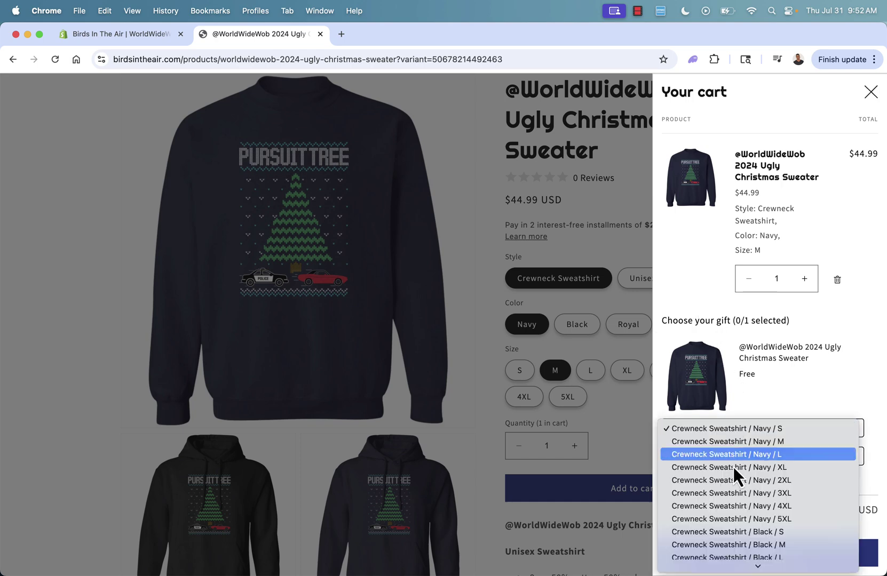
{"action": "scroll", "coordinate": [737, 507], "scroll_direction": "down", "scroll_amount": 5}
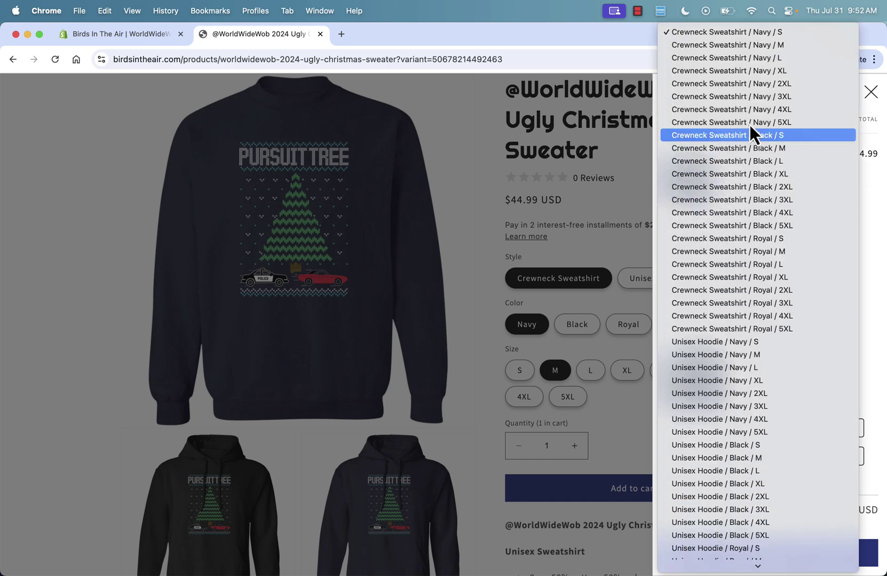
{"action": "left_click", "coordinate": [732, 37]}
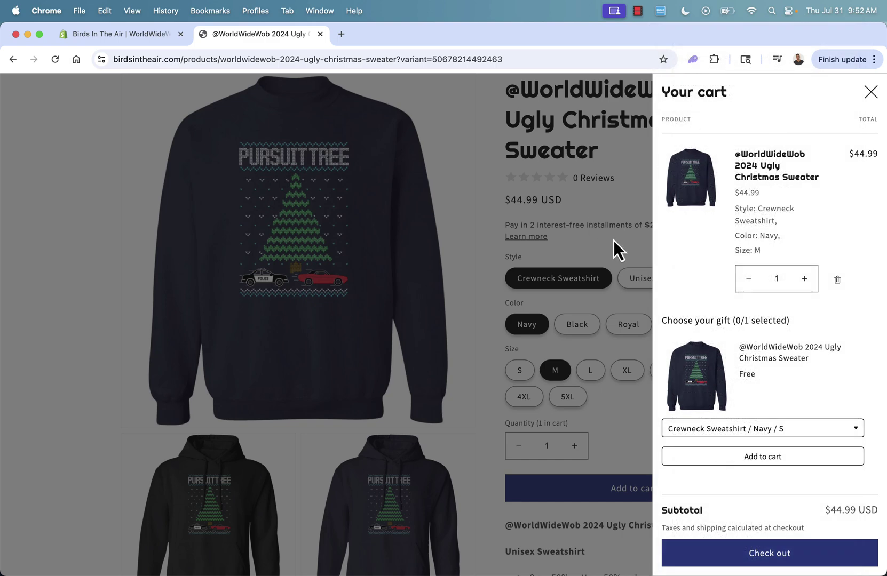
{"action": "left_click", "coordinate": [737, 457]}
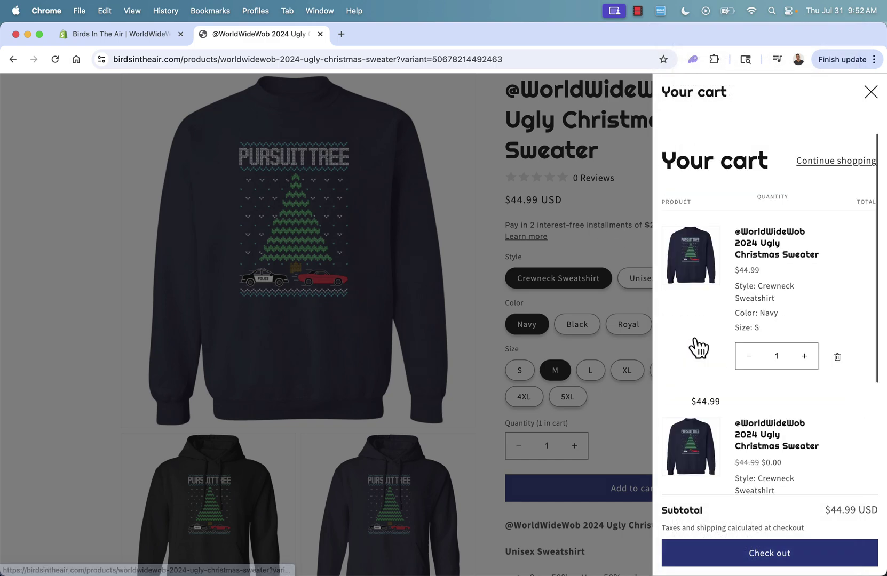
{"action": "scroll", "coordinate": [764, 365], "scroll_direction": "down", "scroll_amount": 3}
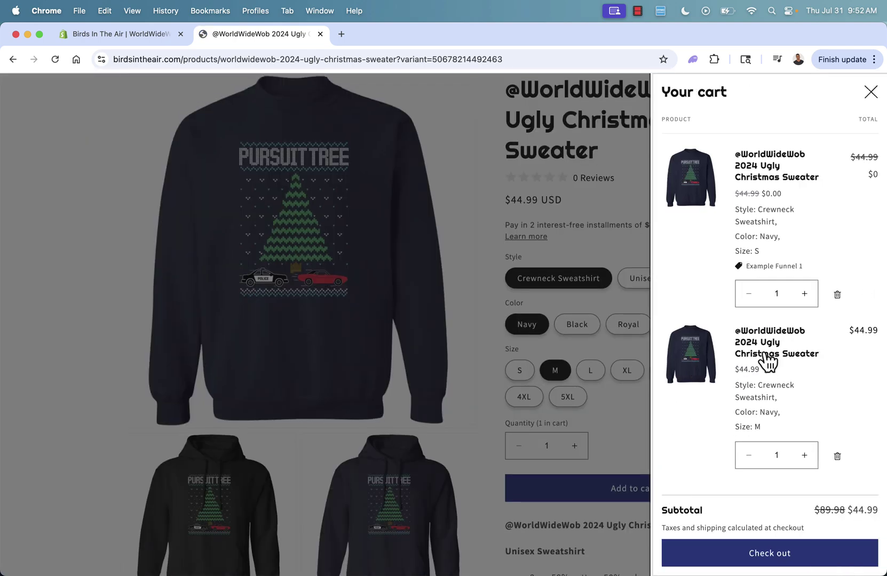
{"action": "left_click_drag", "start_coordinate": [745, 251], "coordinate": [753, 252]}
{"action": "left_click", "coordinate": [774, 430]}
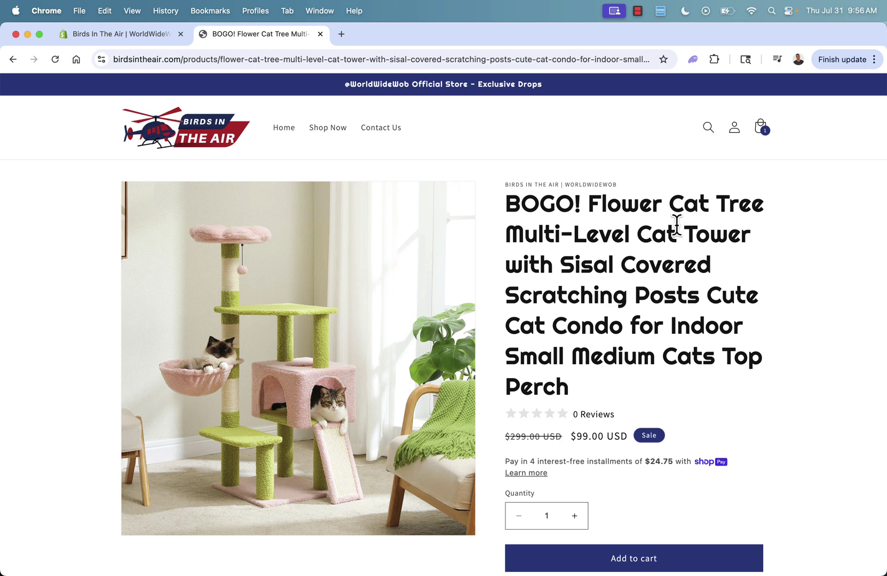
Add the BOGO! Flower Cat Tree to the cart and check the free second one at $0.
{"action": "scroll", "coordinate": [542, 236], "scroll_direction": "down", "scroll_amount": 1}
{"action": "scroll", "coordinate": [542, 236], "scroll_direction": "up", "scroll_amount": 1}
{"action": "scroll", "coordinate": [542, 237], "scroll_direction": "down", "scroll_amount": 2}
{"action": "scroll", "coordinate": [541, 236], "scroll_direction": "up", "scroll_amount": 2}
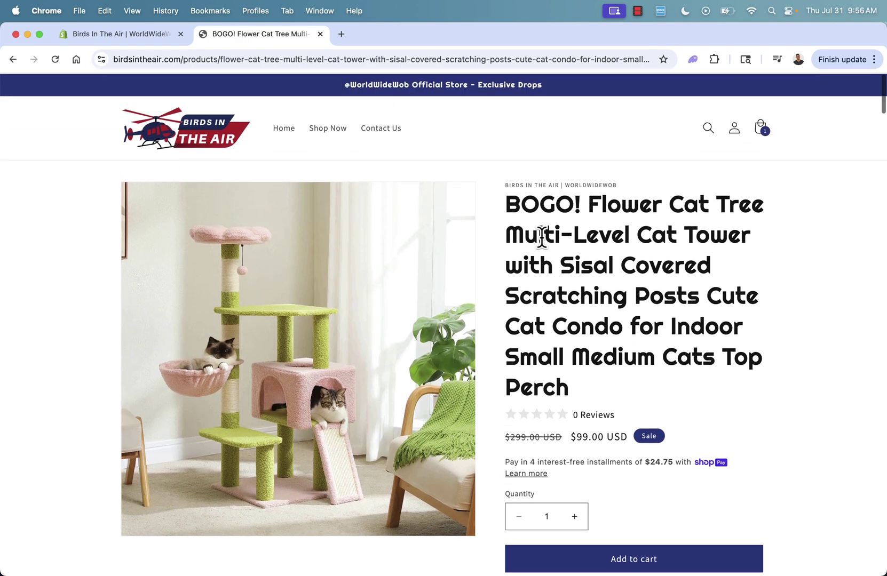
{"action": "scroll", "coordinate": [555, 229], "scroll_direction": "down", "scroll_amount": 1}
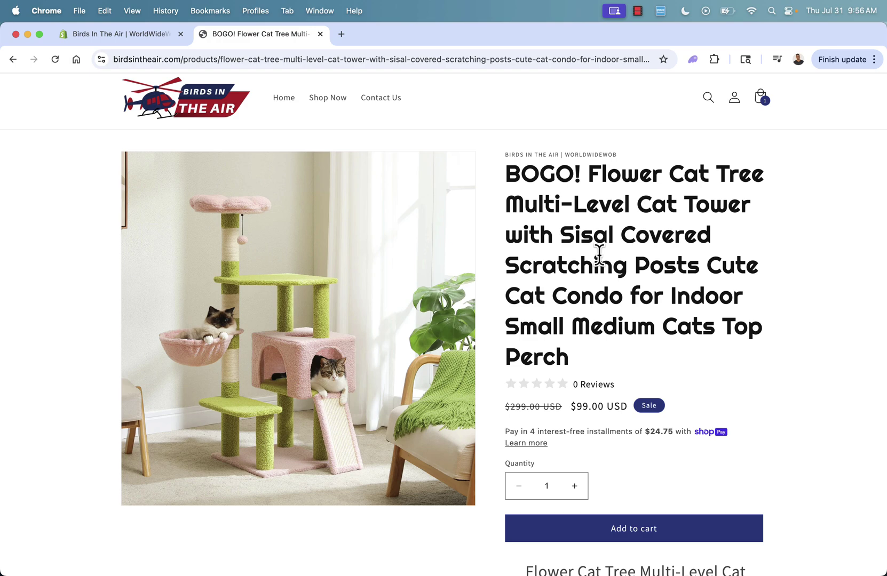
{"action": "left_click", "coordinate": [597, 532]}
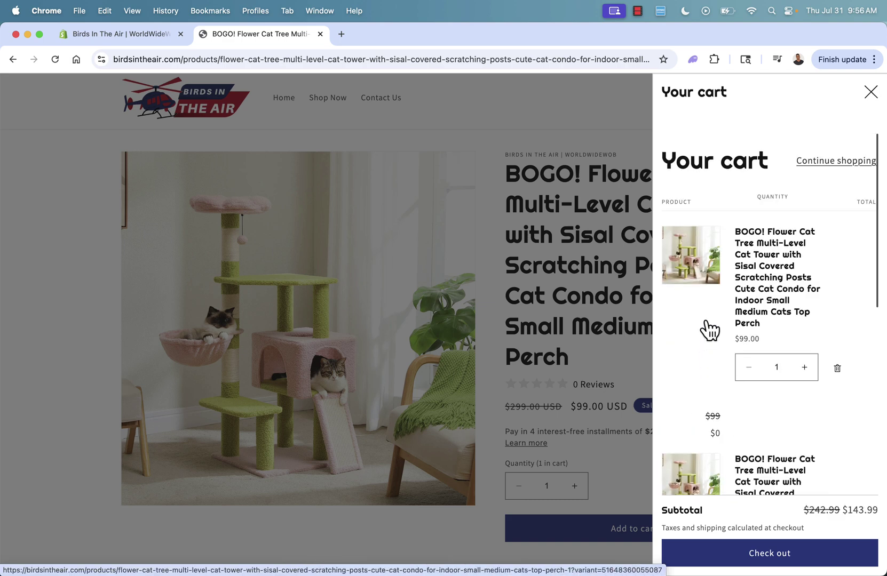
{"action": "scroll", "coordinate": [709, 329], "scroll_direction": "down", "scroll_amount": 5}
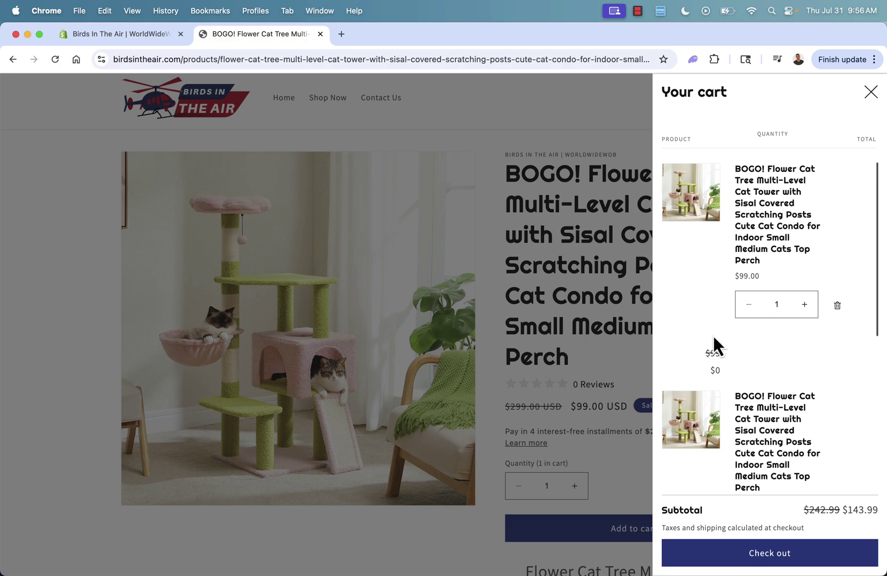
{"action": "scroll", "coordinate": [713, 335], "scroll_direction": "down", "scroll_amount": 3}
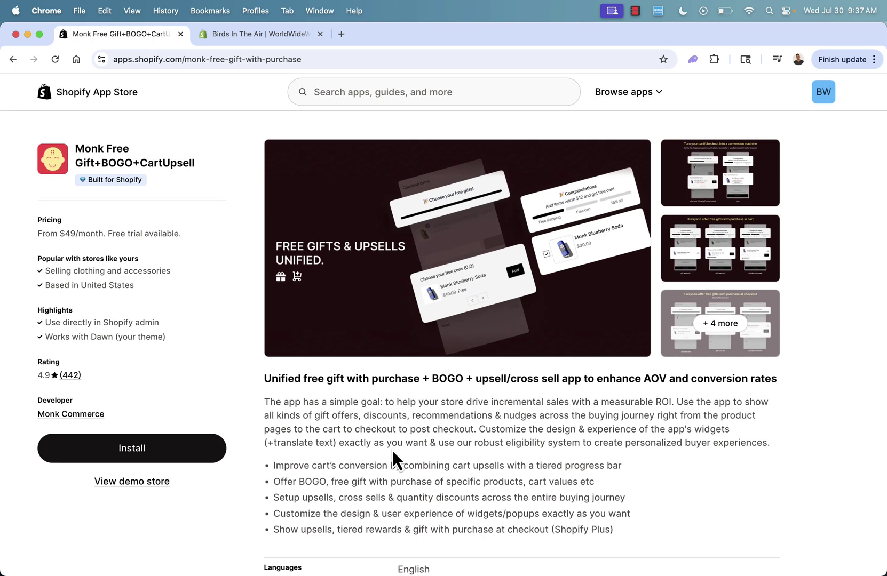
{"action": "triple_click", "coordinate": [286, 481]}
{"action": "left_click", "coordinate": [345, 460]}
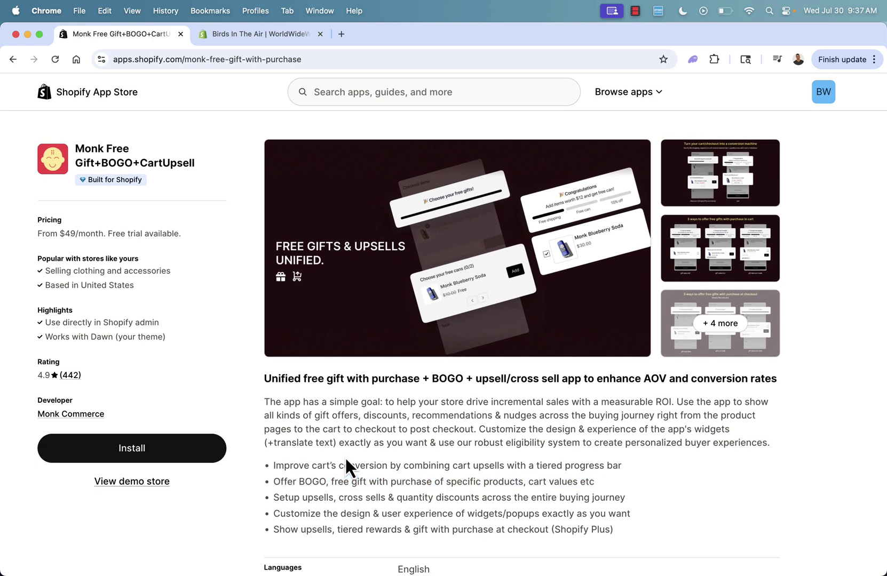